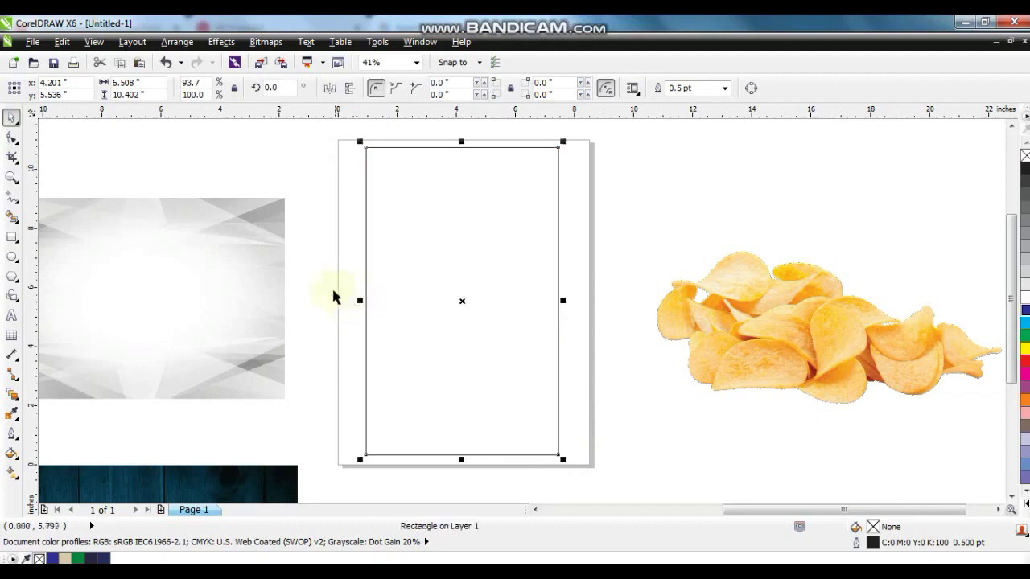
Adjust the gray geometric background image to brightness -34, contrast 46 and intensity 10, previewing the change automatically
click(271, 314)
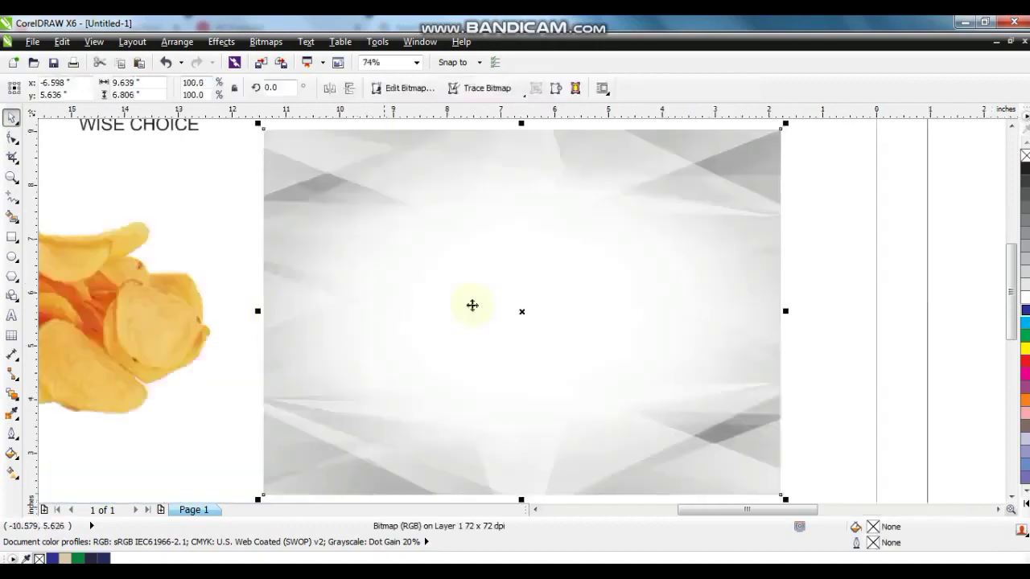
click(221, 41)
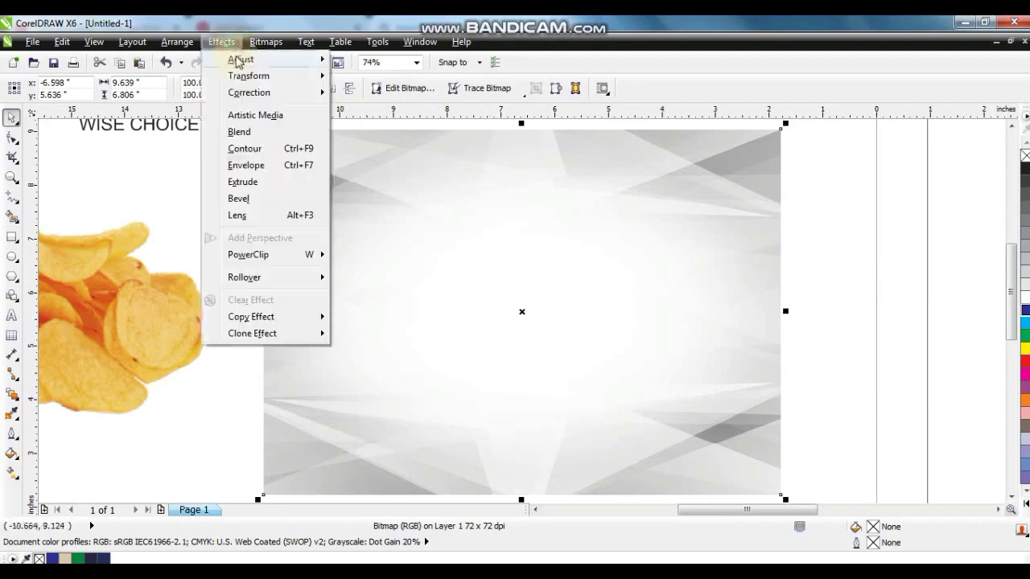
mouse_move(241, 60)
click(384, 134)
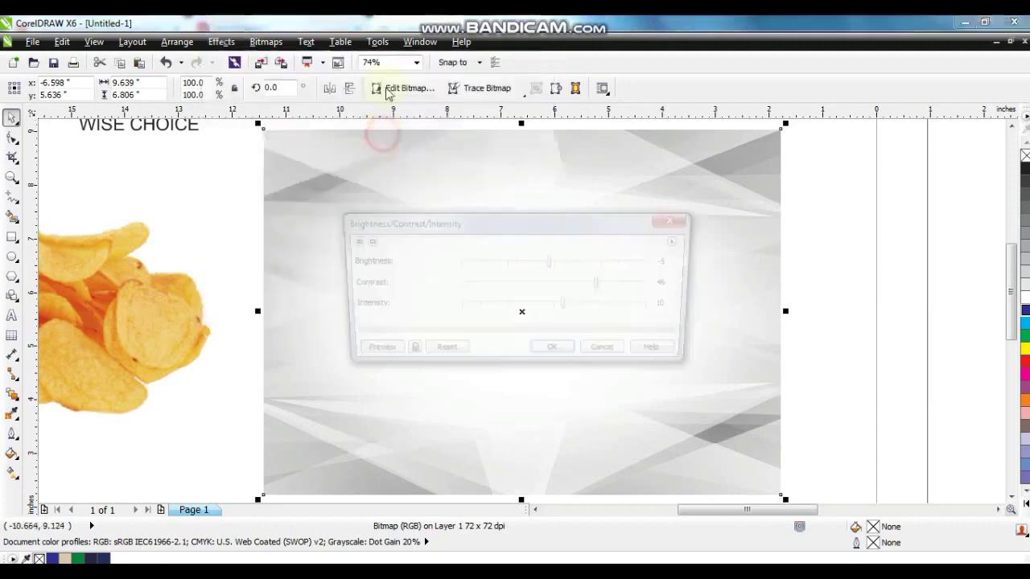
drag(515, 216, 576, 304)
click(468, 432)
drag(616, 344, 596, 346)
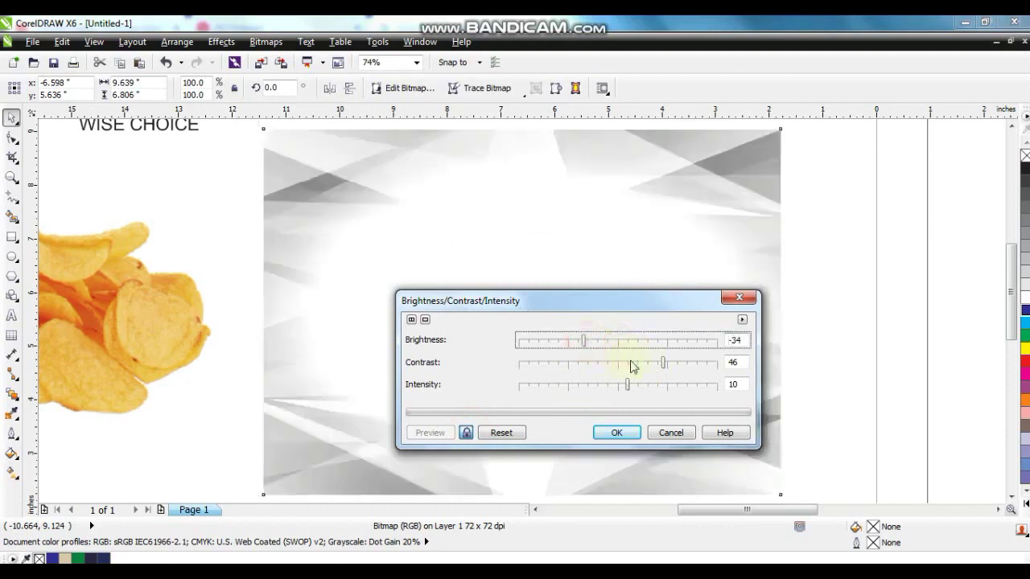
click(617, 433)
Rotate the gray background image 90 degrees and move it onto the rectangle on the page
scroll(610, 392, down, 2)
drag(587, 408, 643, 407)
drag(758, 445, 666, 290)
drag(636, 329, 876, 331)
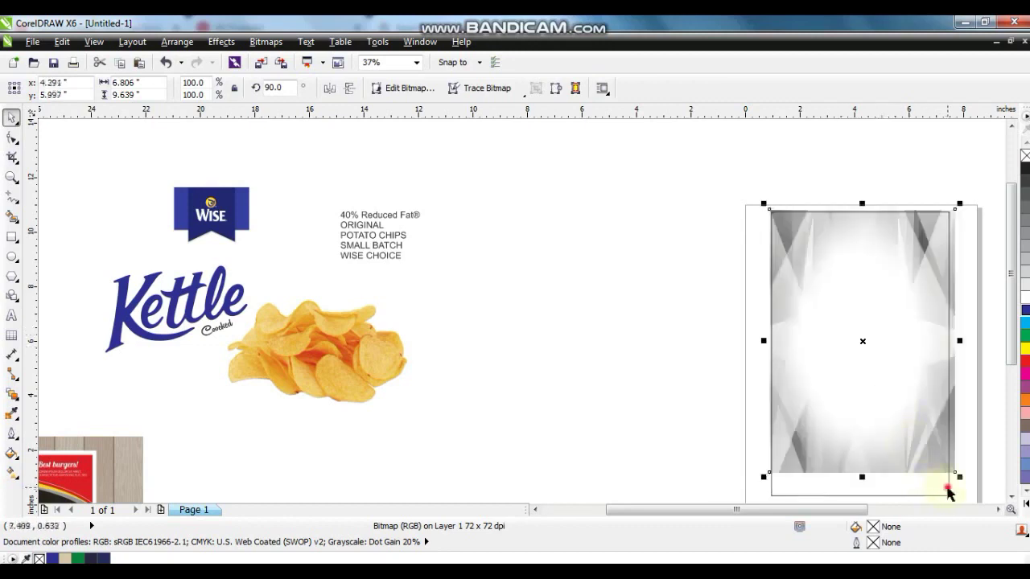
Centre the gray background image horizontally on the page rectangle and scale it to about 103.6%, slightly wider than the rectangle
shift+click(948, 492)
key(shift+F2)
click(644, 245)
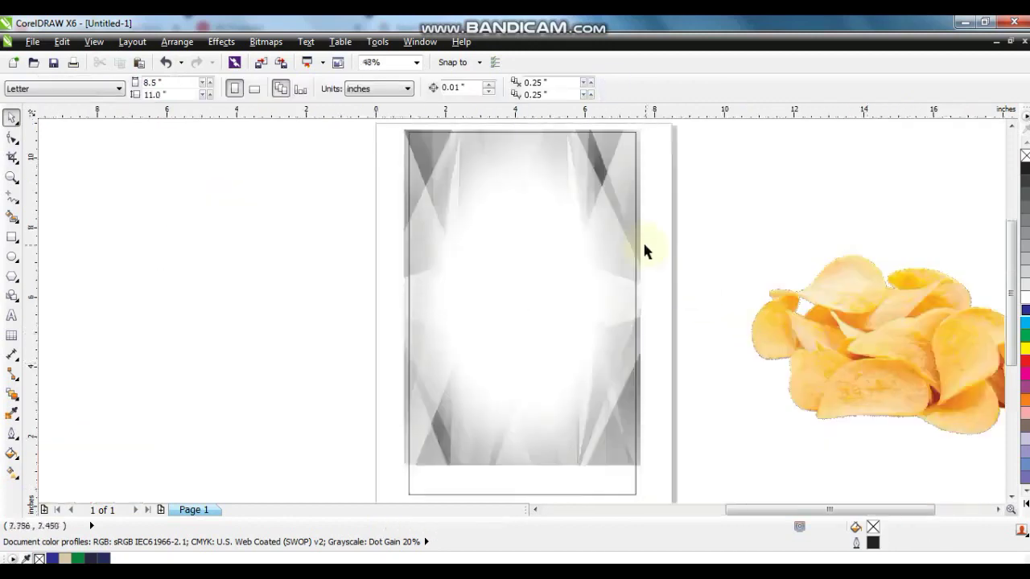
click(639, 248)
click(1010, 126)
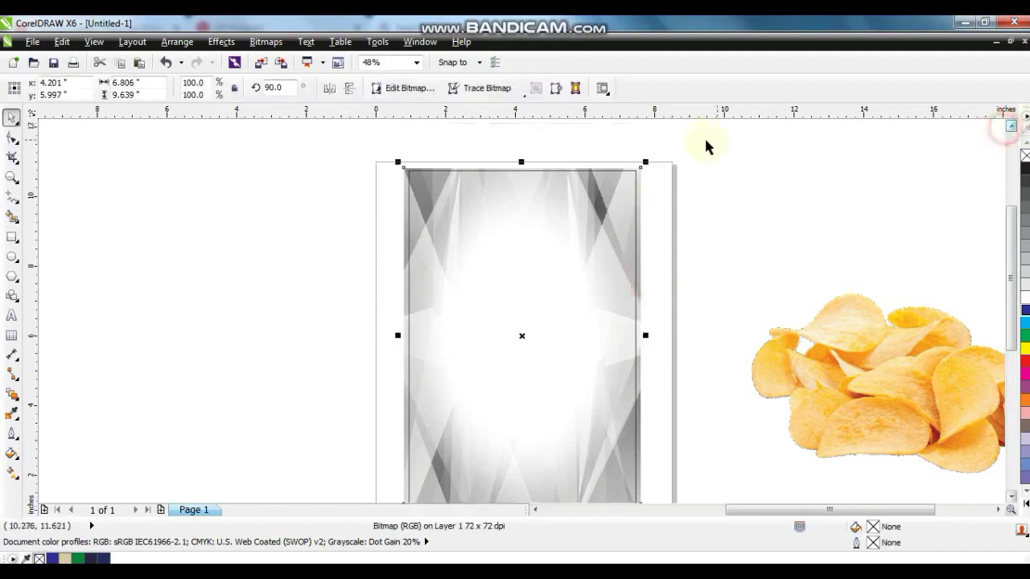
drag(650, 160, 658, 158)
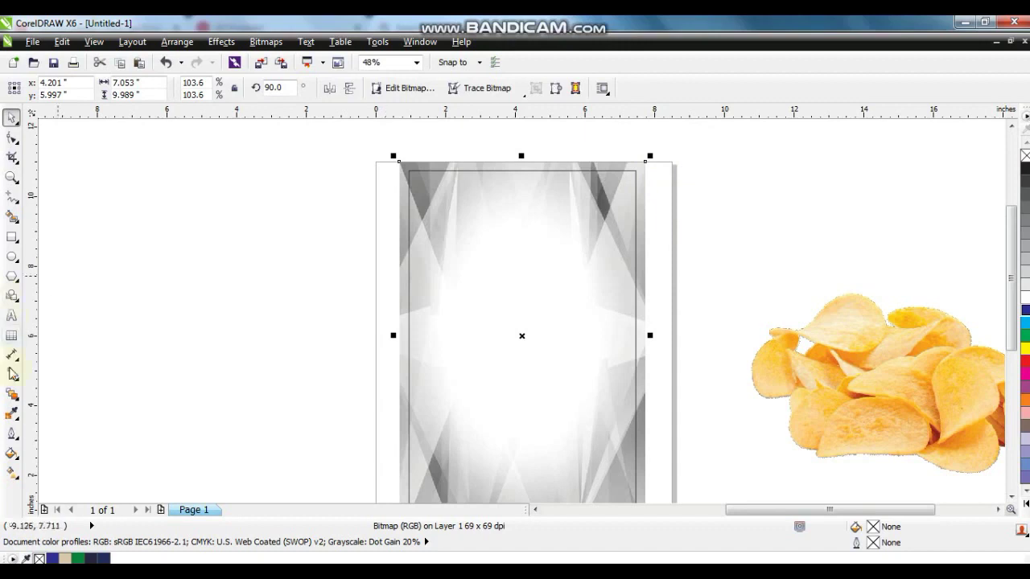
Apply a linear transparency to the gray background image so it fades out downward from the upper part
click(17, 405)
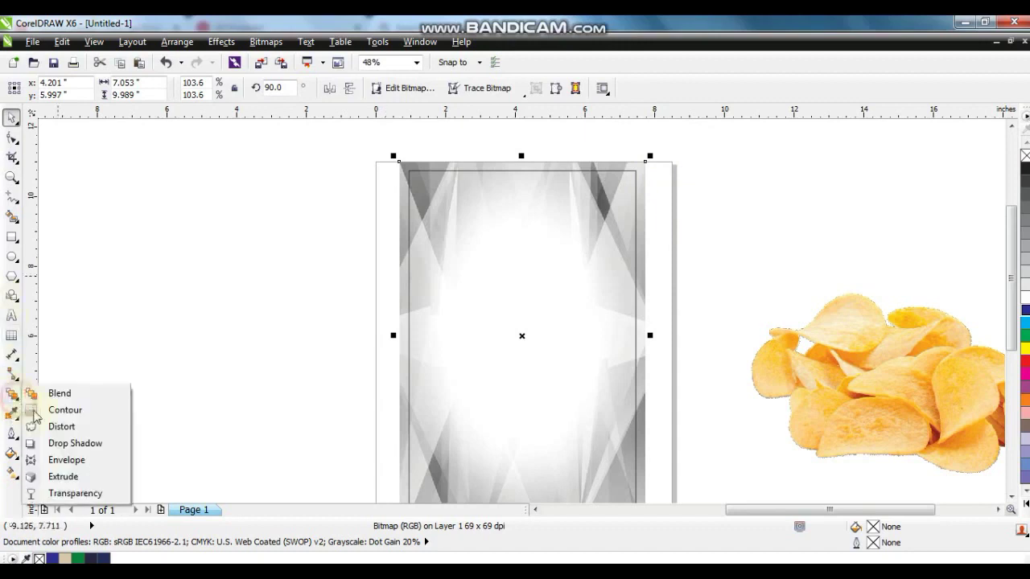
click(64, 494)
drag(521, 262, 515, 448)
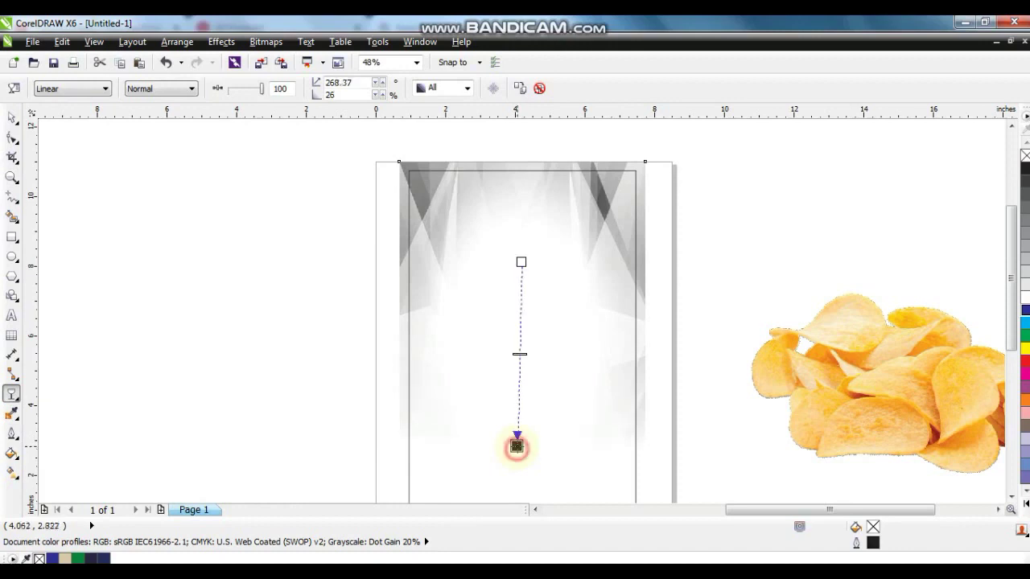
drag(521, 263, 520, 257)
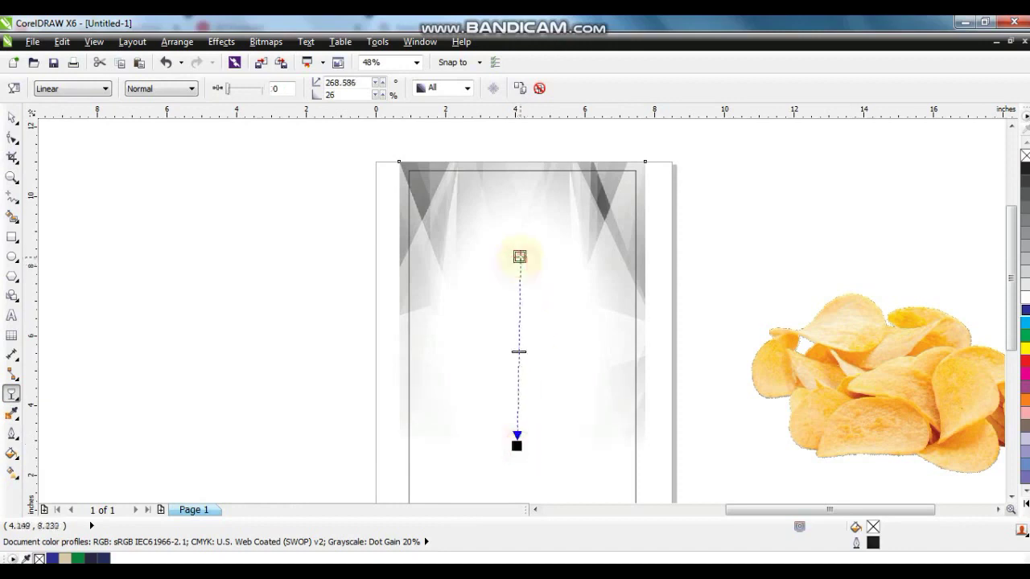
click(12, 117)
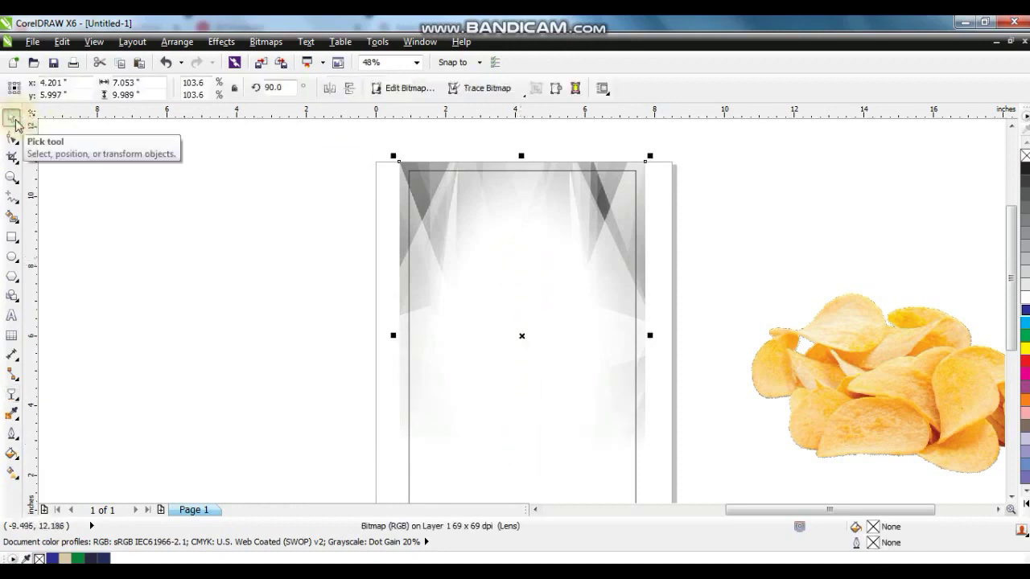
PowerClip the faded background image inside the page rectangle and deselect it
right_click(411, 178)
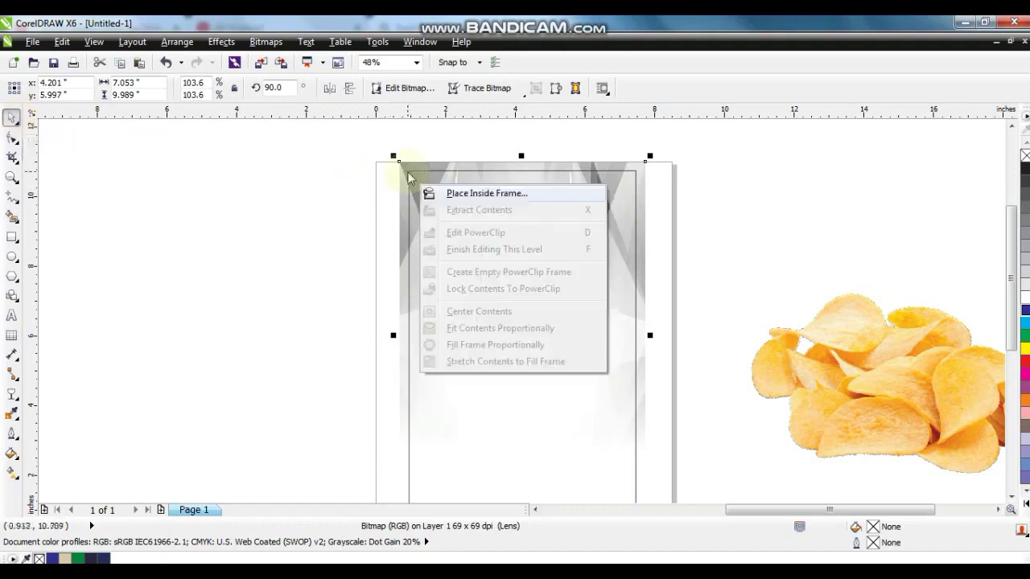
click(471, 194)
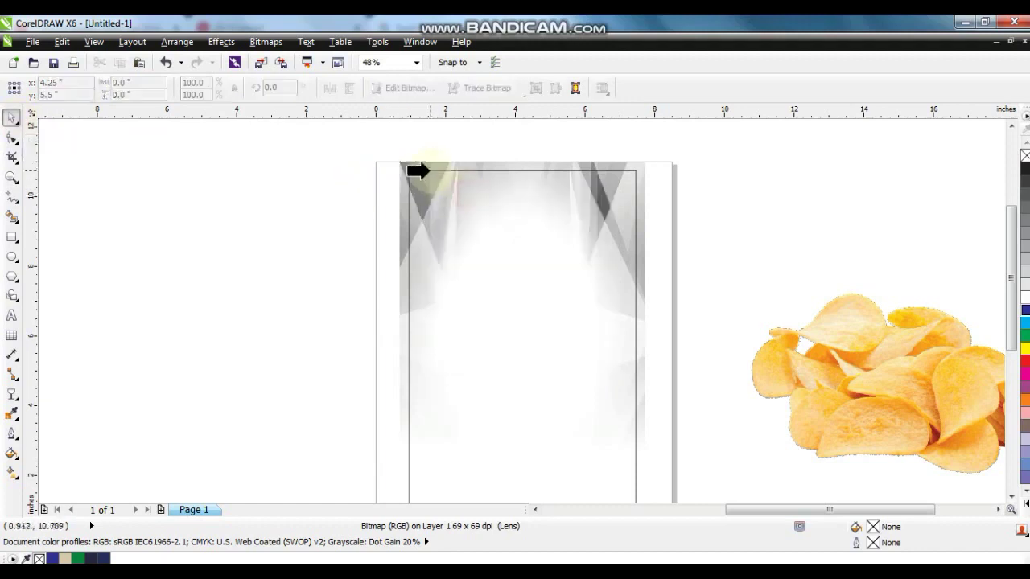
click(427, 169)
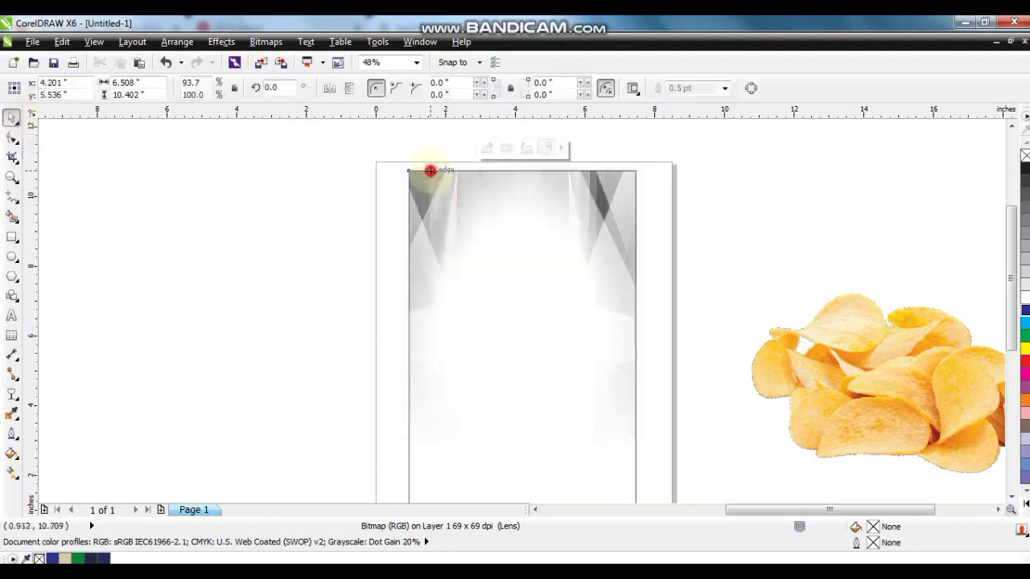
click(345, 245)
click(480, 326)
click(346, 391)
Place the burger poster image directly beside the page as a visual reference
scroll(352, 393, down, 2)
scroll(394, 390, down, 2)
drag(142, 271, 665, 472)
scroll(662, 464, up, 2)
click(662, 465)
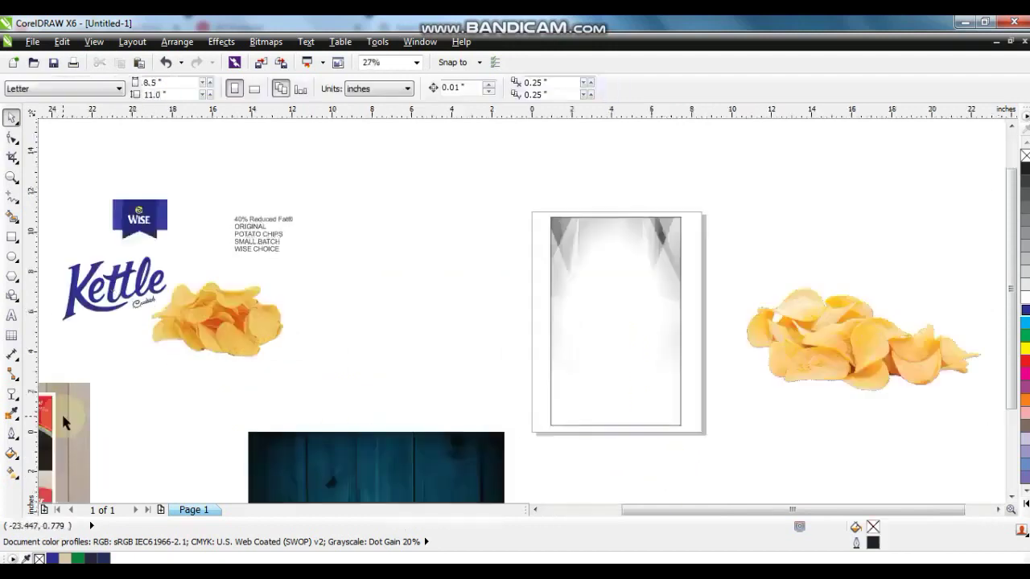
key(ctrl+v)
scroll(506, 247, up, 2)
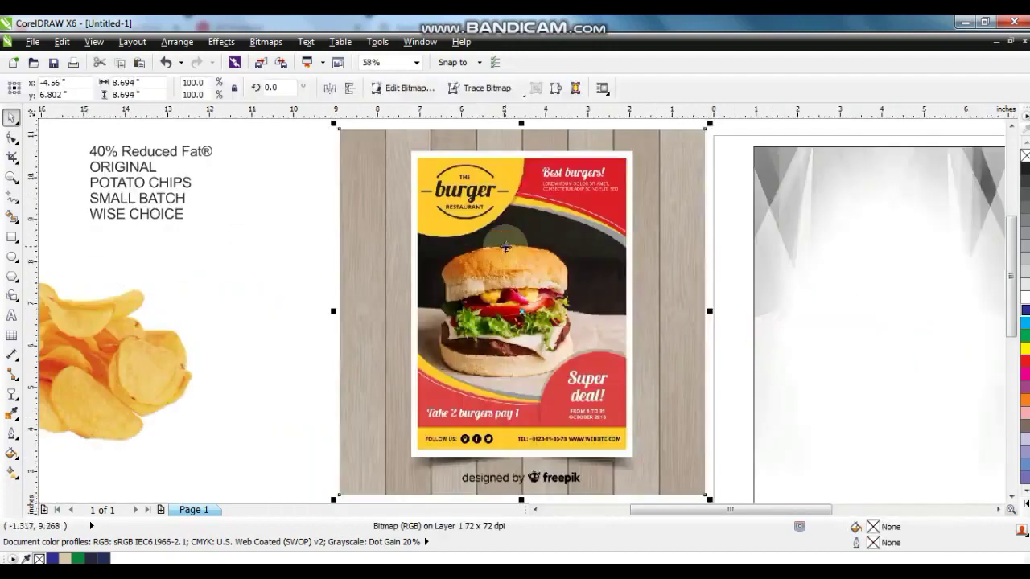
scroll(505, 246, down, 2)
click(57, 184)
Draw a closed four-sided shape about 7.03 inches wide with a slanted upper edge over the lower part of the page rectangle
click(13, 175)
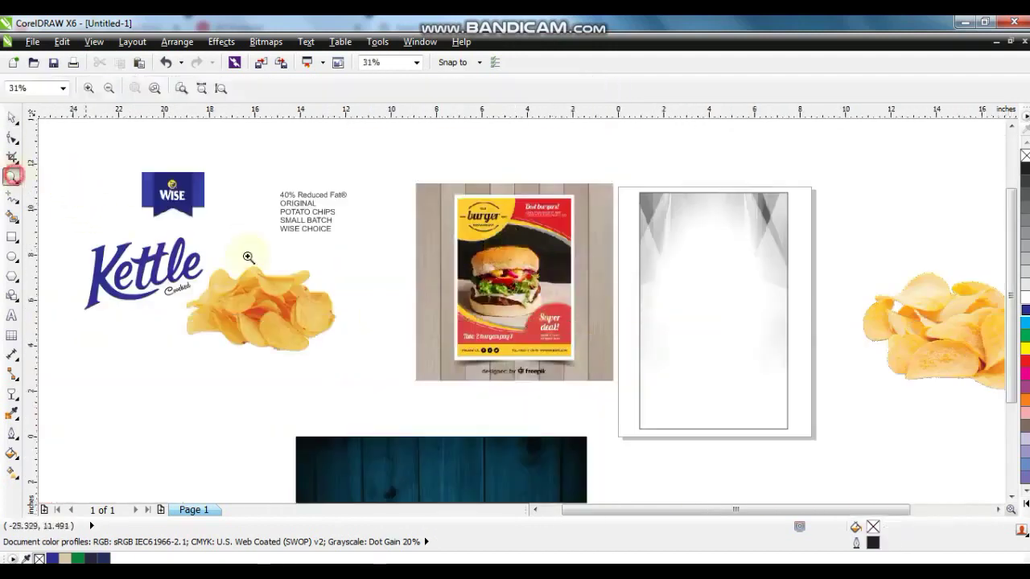
drag(416, 233, 836, 444)
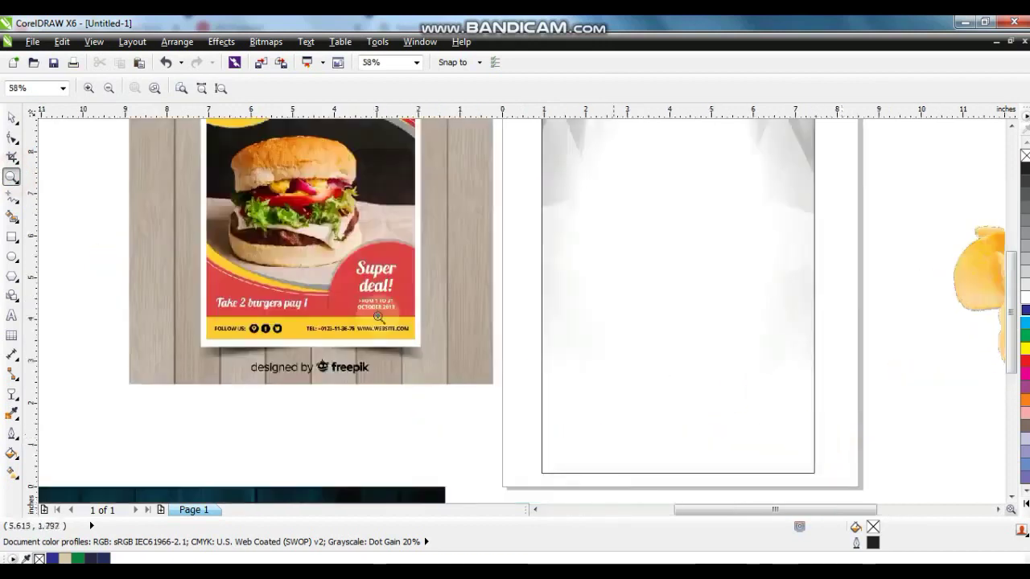
click(13, 197)
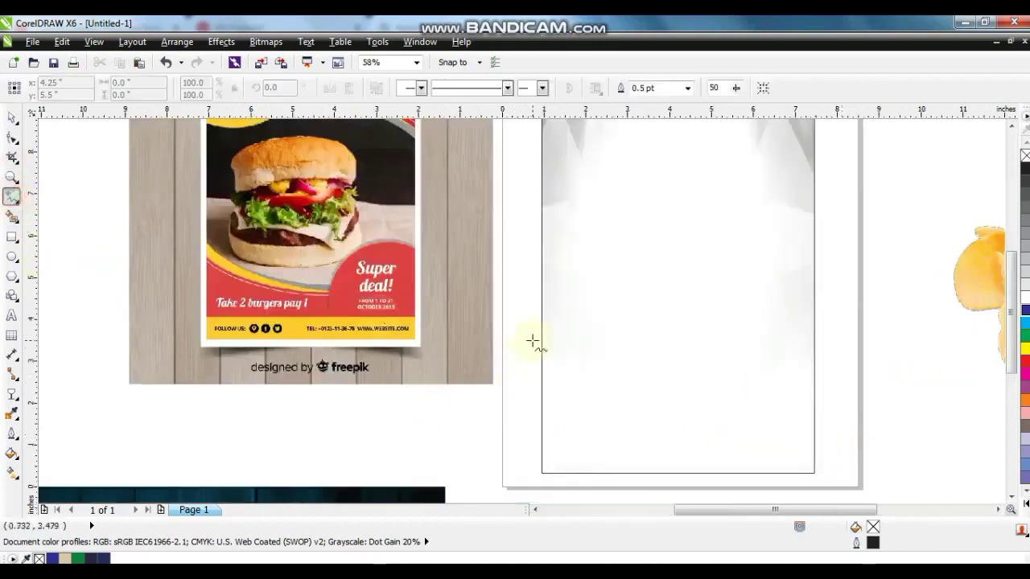
click(533, 341)
click(827, 424)
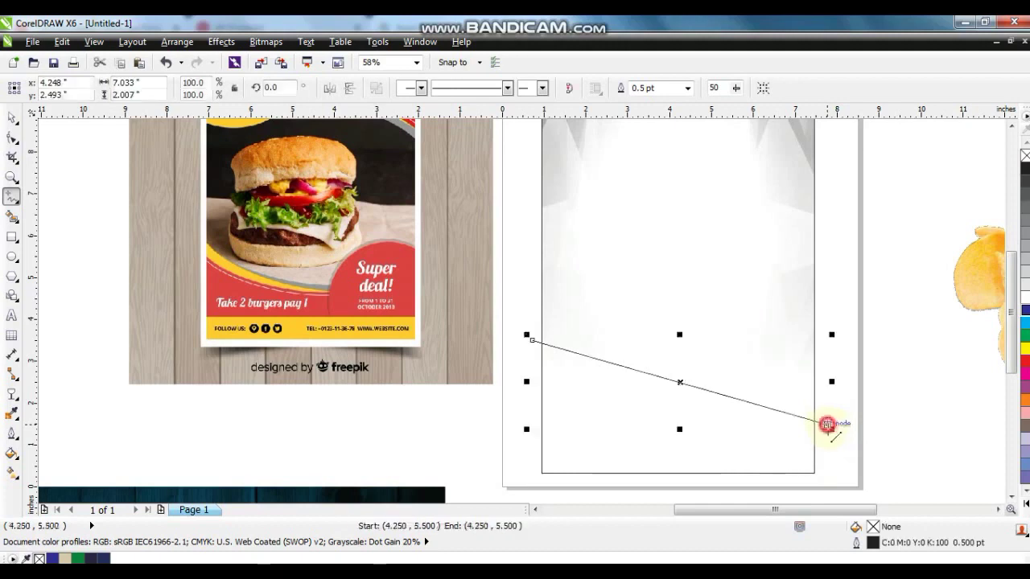
click(824, 481)
click(533, 479)
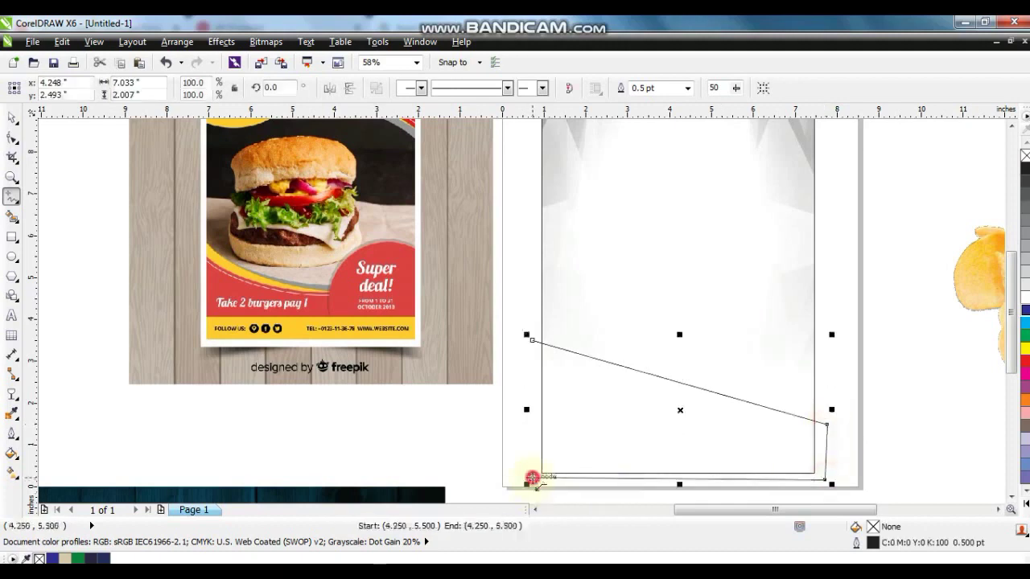
click(532, 342)
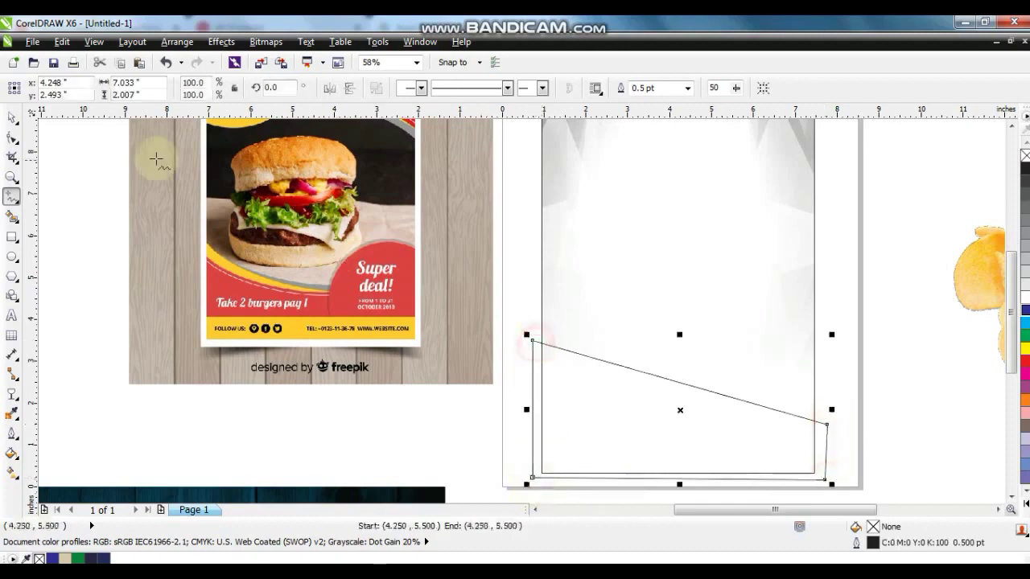
Convert the shape's segments to curves and bend its slanted upper edge downward into a smooth sweep
click(12, 137)
drag(214, 272, 834, 491)
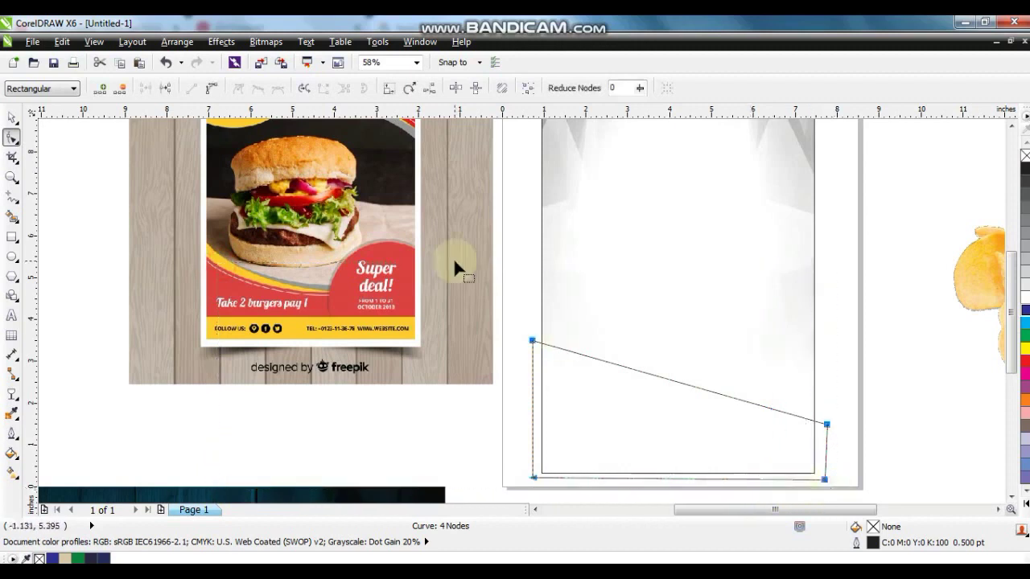
drag(710, 395, 683, 419)
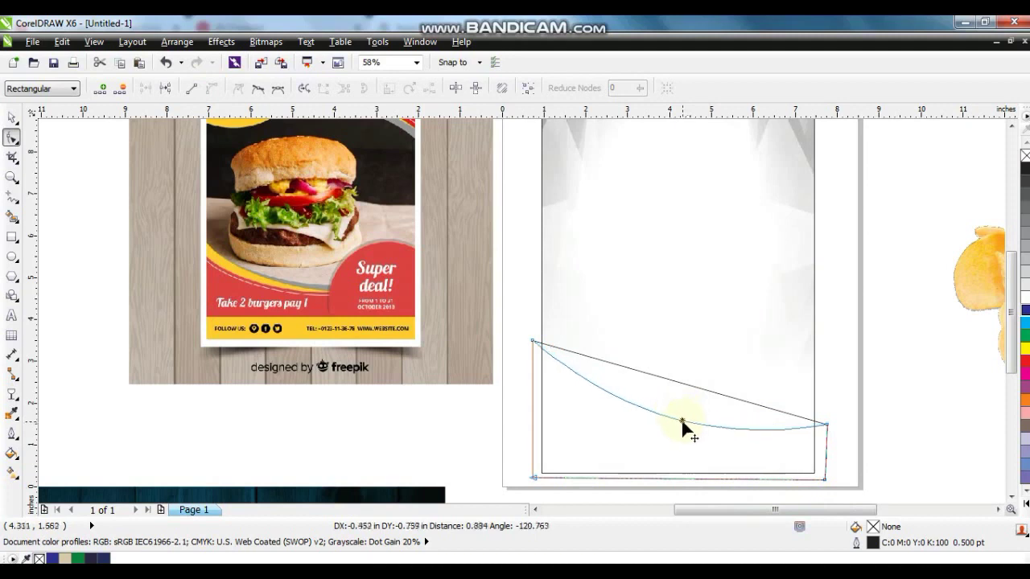
drag(680, 423, 680, 423)
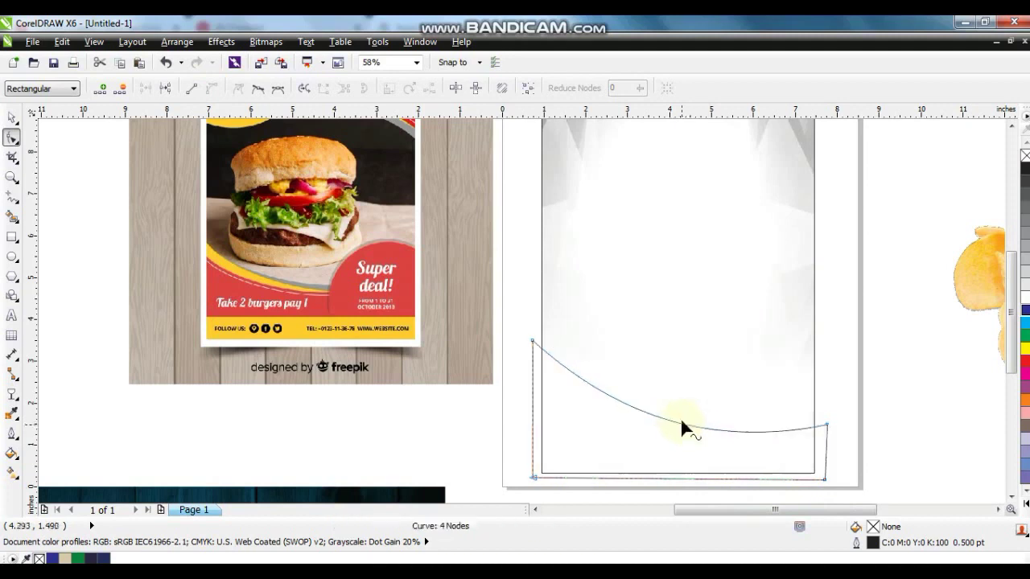
Raise the two upper nodes of the curved shape together until it is about 4.92 inches high
click(12, 121)
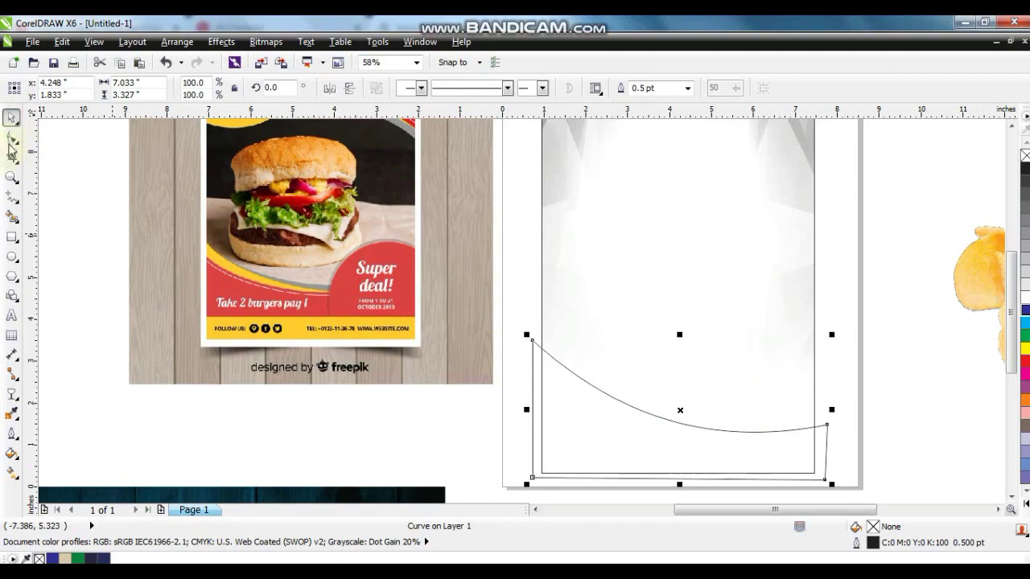
click(12, 139)
drag(777, 432, 829, 362)
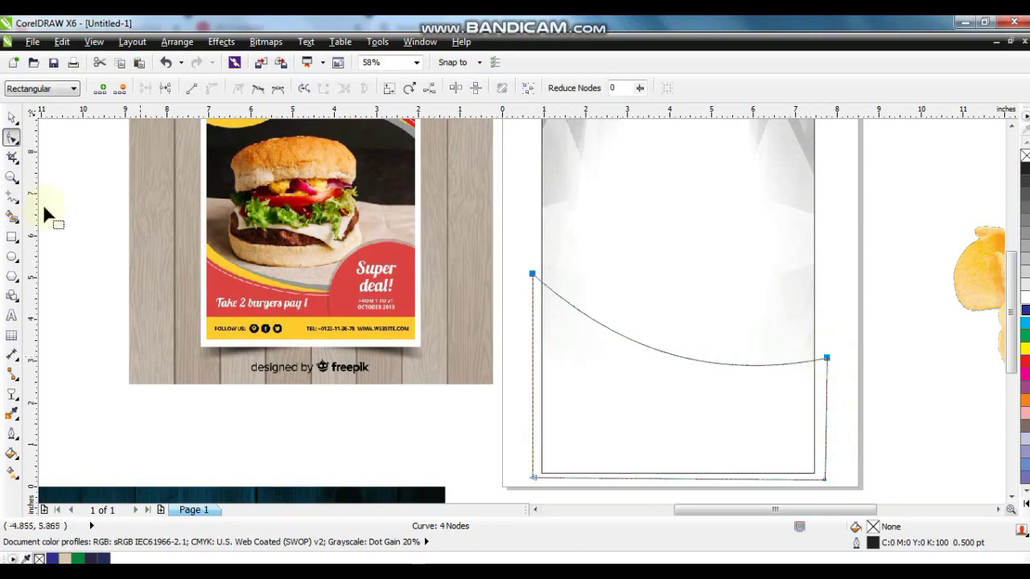
click(12, 118)
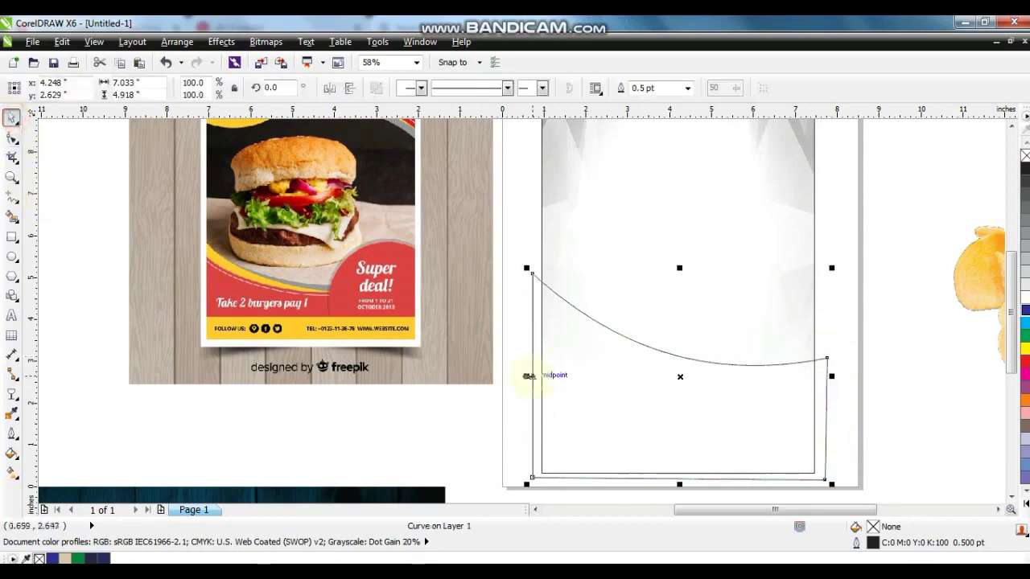
Make a copy of the curved shape, skewed slightly downward on its left side, and deselect it
click(674, 380)
drag(526, 375, 531, 404)
click(477, 430)
Move the dark blue wood image over the curved shapes and resize it to about 8.16 by 5.10 inches
drag(416, 489, 410, 445)
drag(346, 466, 760, 314)
drag(831, 473, 855, 450)
drag(496, 201, 874, 480)
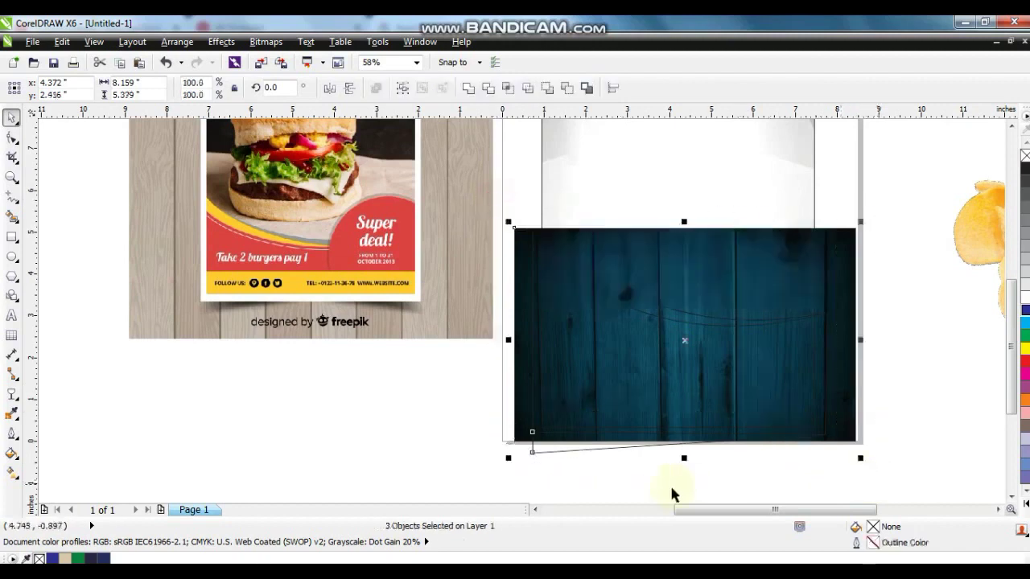
click(508, 441)
PowerClip the dark blue wood image inside the upright curved shape at the lower part of the page
click(519, 441)
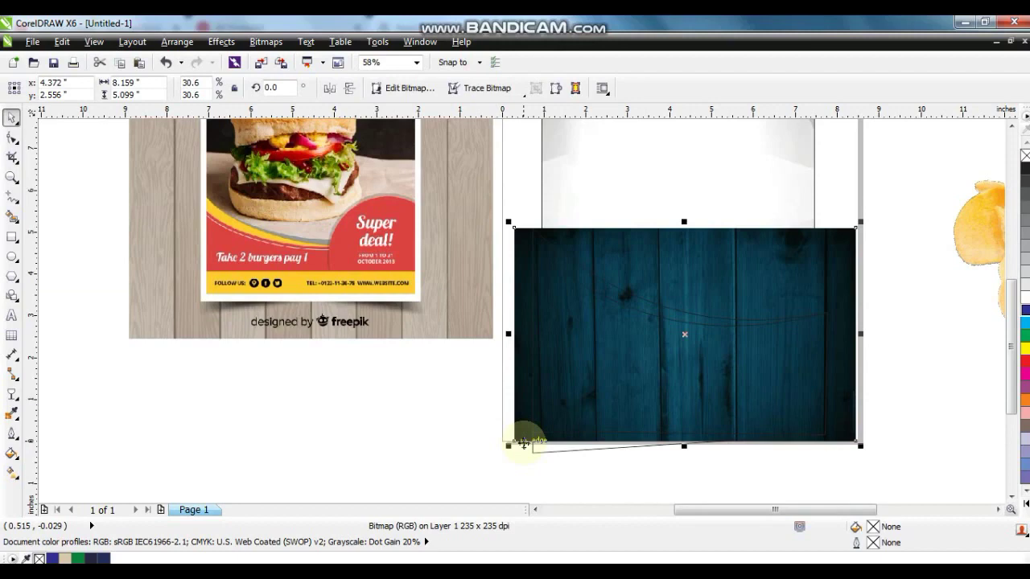
click(221, 41)
mouse_move(285, 256)
click(378, 254)
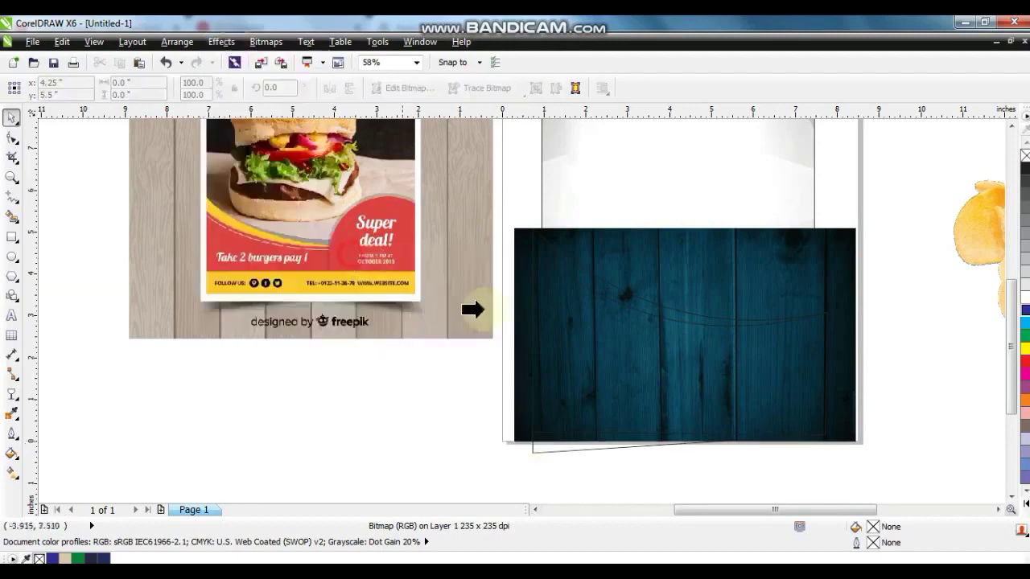
click(599, 280)
Darken the dark blue wood image inside the PowerClipped curved shape with a Gamma value of 0.81 and finish editing the contents
right_click(600, 280)
click(665, 80)
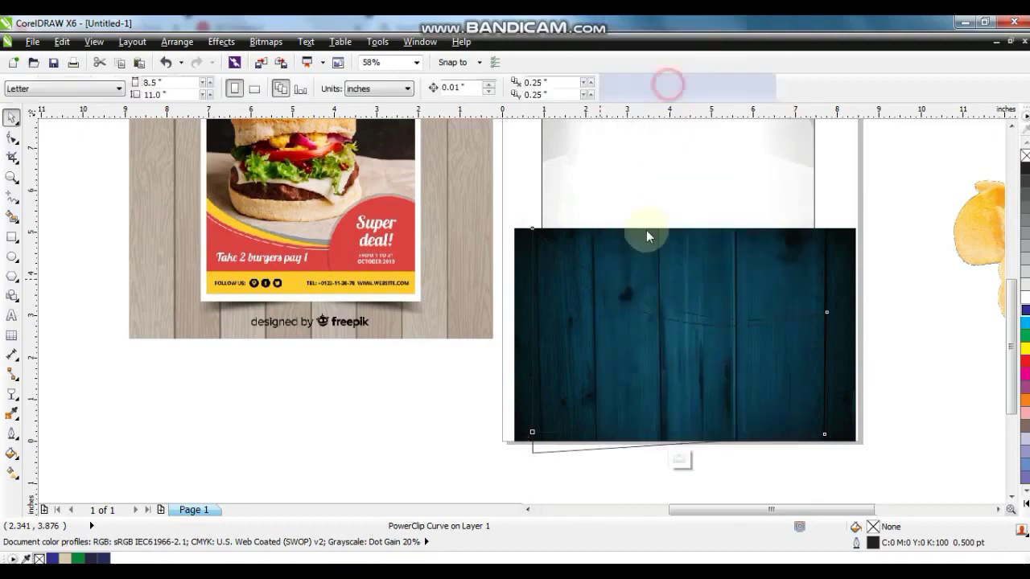
click(221, 41)
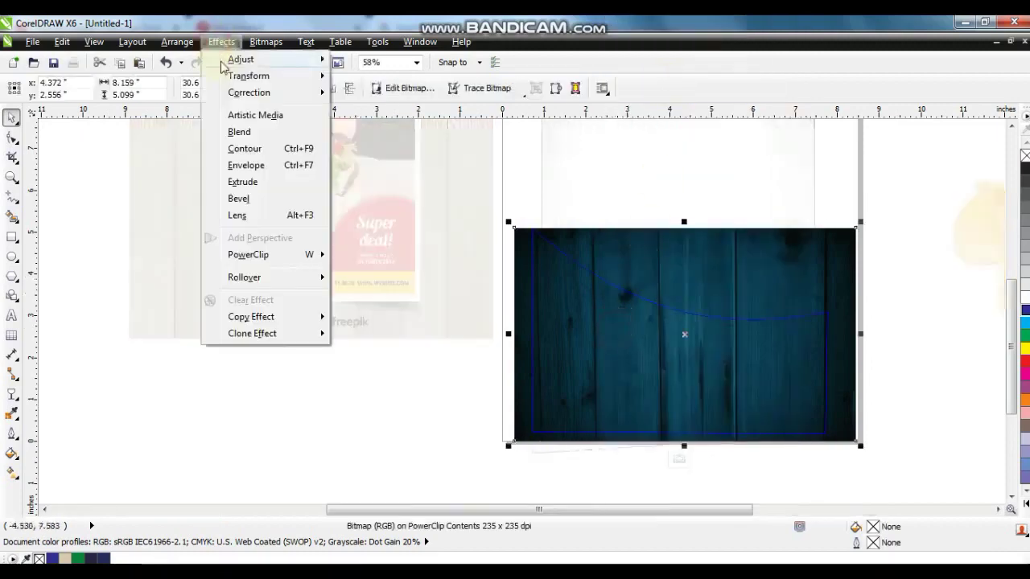
mouse_move(242, 60)
click(386, 167)
drag(524, 238, 358, 273)
click(265, 325)
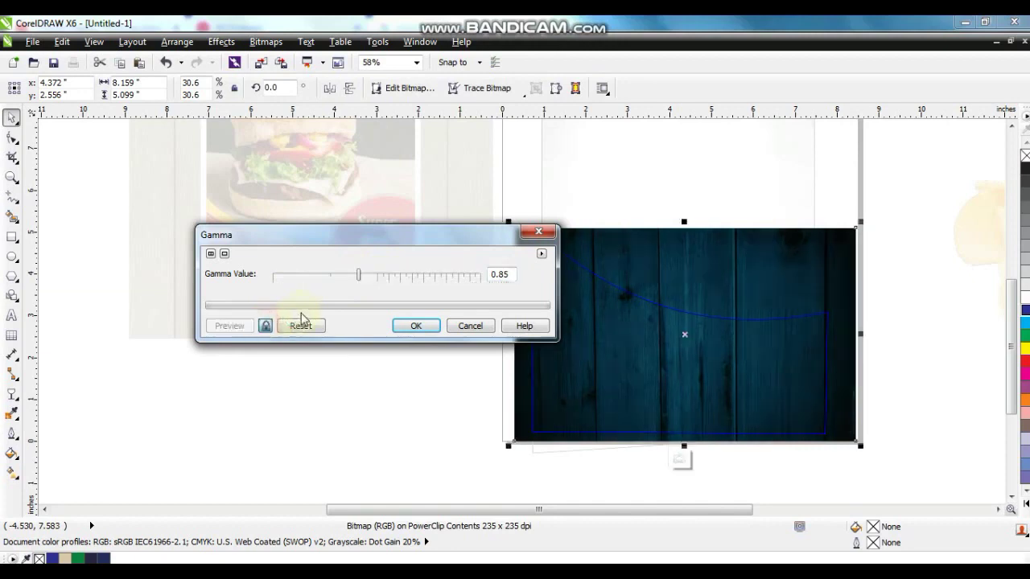
drag(359, 274, 355, 274)
click(415, 326)
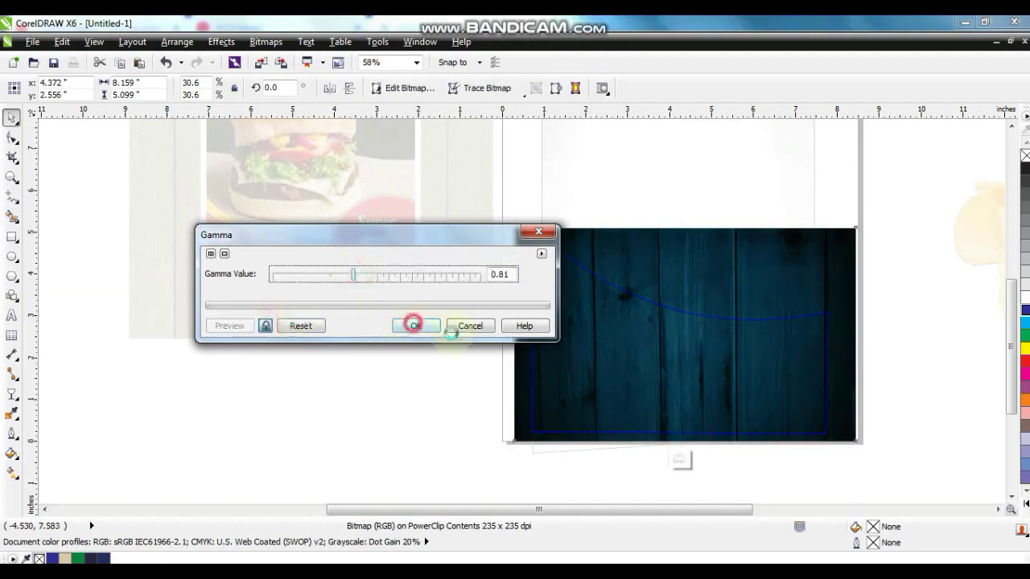
right_click(606, 332)
click(654, 115)
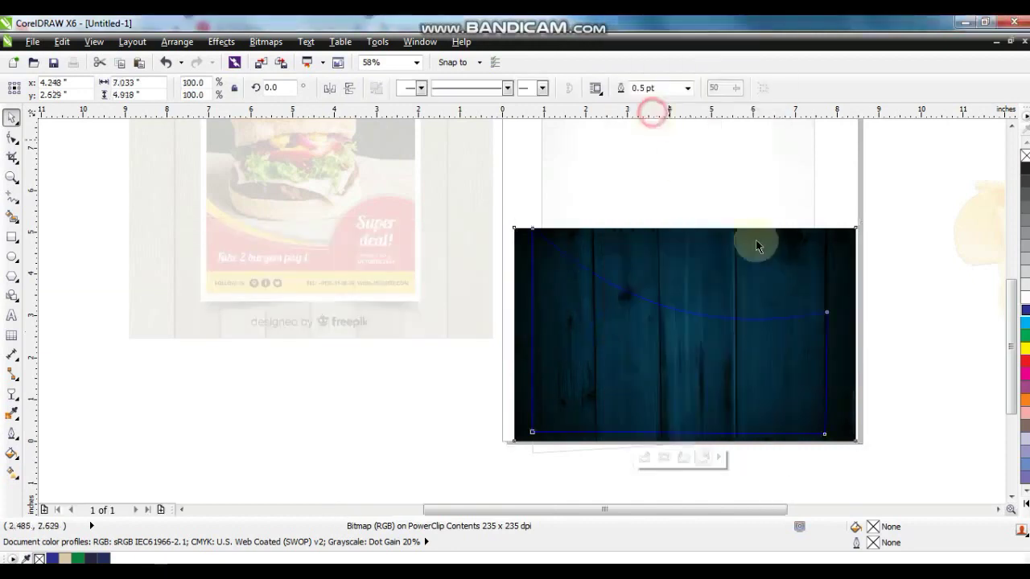
PowerClip the remaining dark blue wood image inside the skewed copy of the curved shape and deselect it
click(880, 351)
click(829, 286)
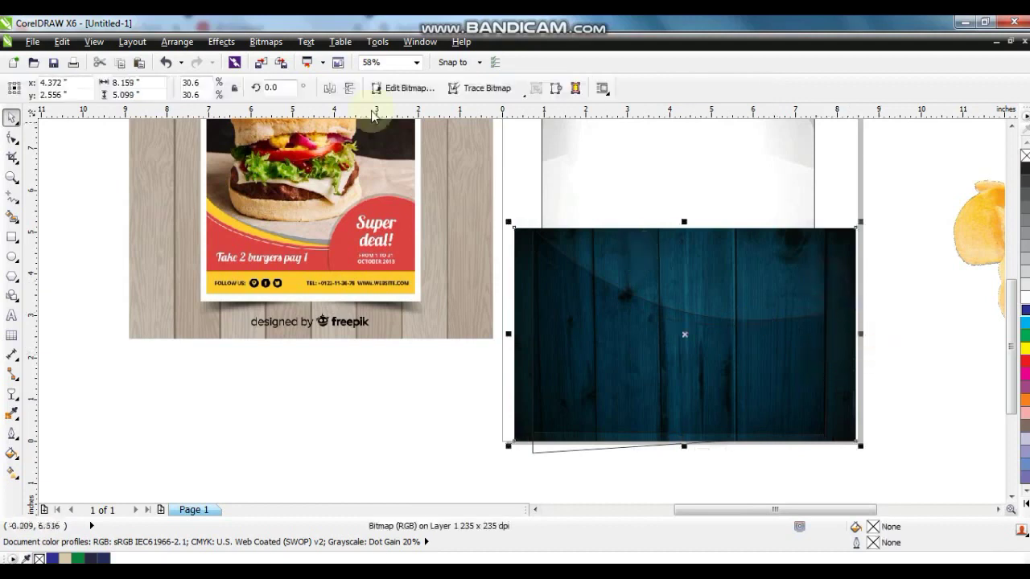
click(222, 42)
mouse_move(270, 255)
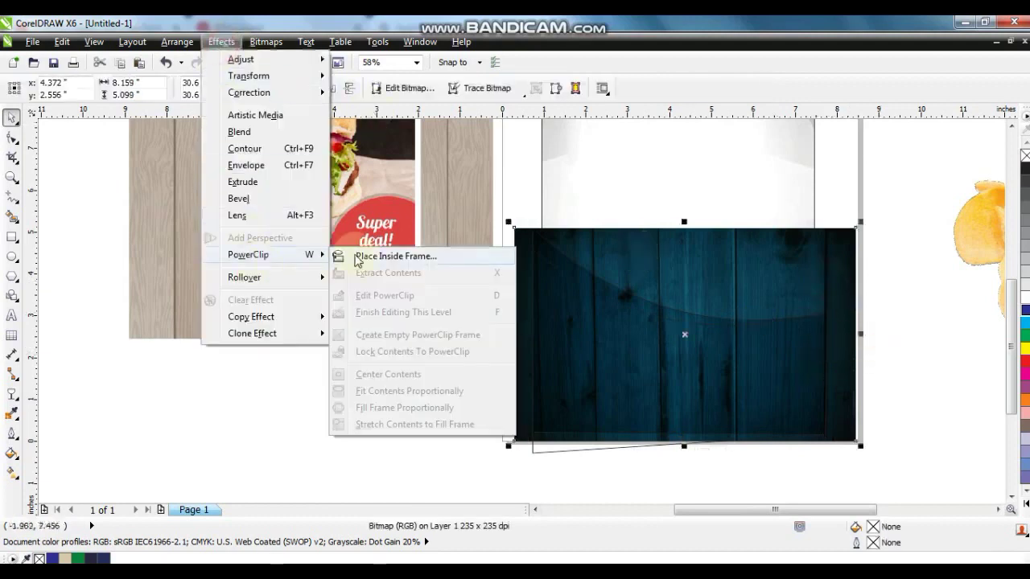
click(403, 257)
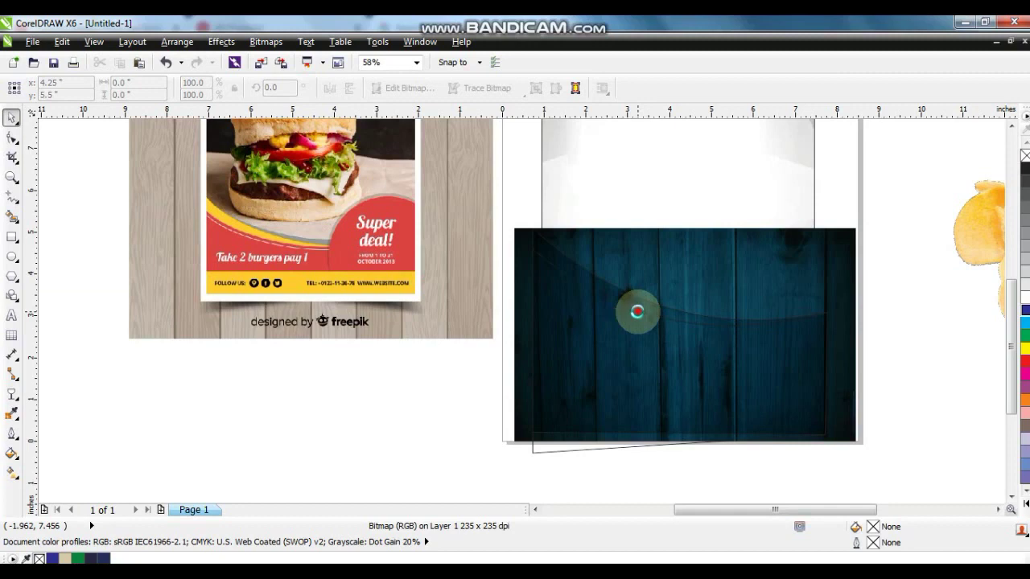
click(631, 312)
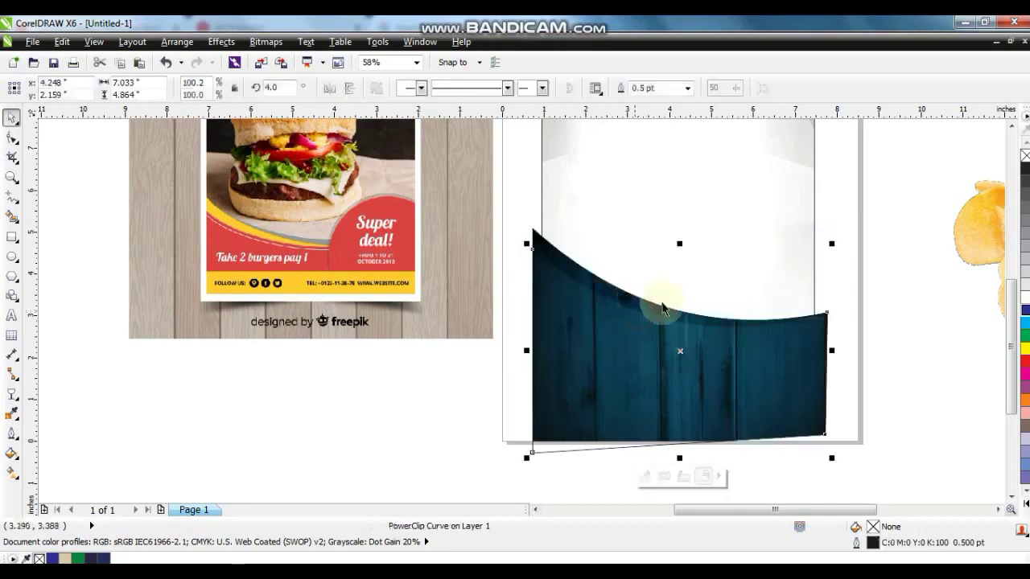
click(887, 236)
PowerClip the two curved wood shapes together inside the gray package background rectangle
drag(509, 194, 854, 453)
click(221, 41)
mouse_move(283, 255)
click(378, 255)
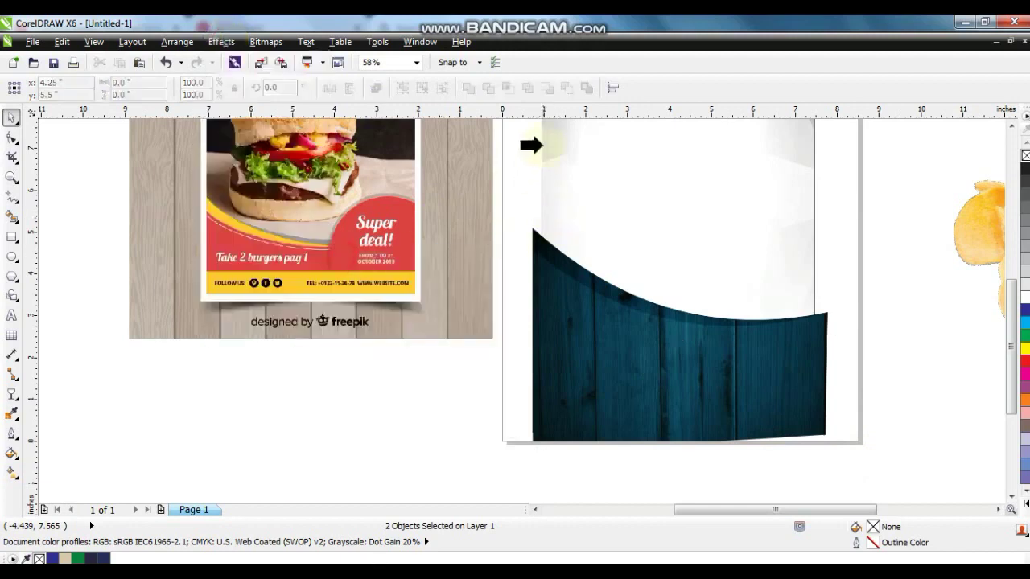
click(542, 145)
Delete the burger flyer reference image beside the page
click(510, 206)
click(458, 273)
key(Delete)
click(621, 338)
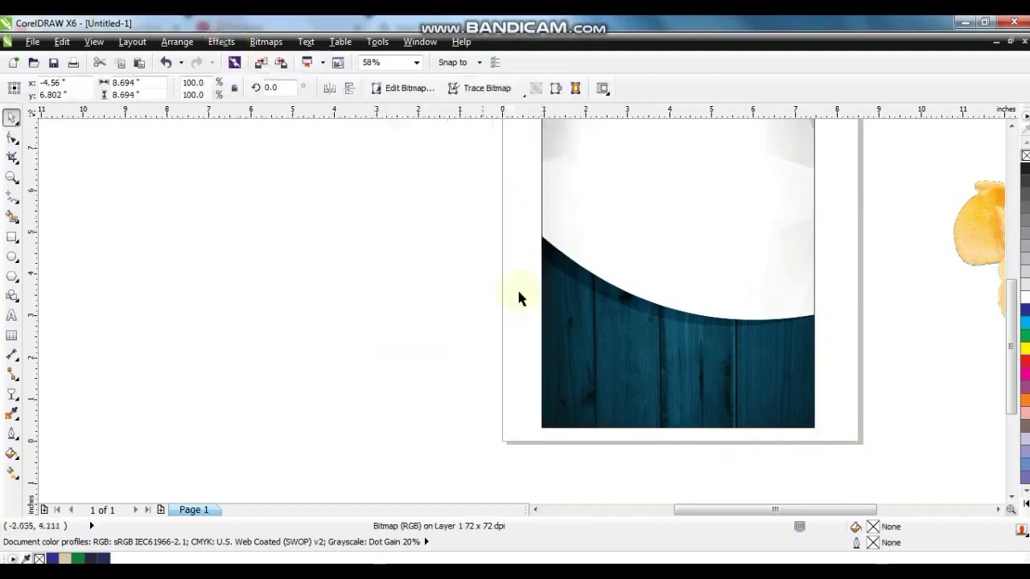
Move the WISE badge from the loose artwork to just beside the page, near its upper edge
key(shift+F4)
click(677, 346)
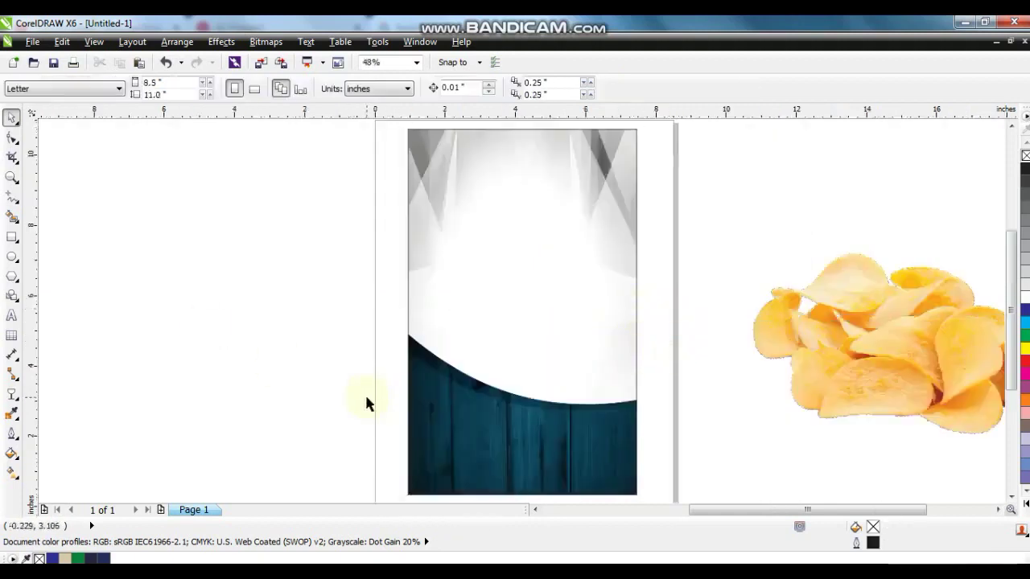
key(F4)
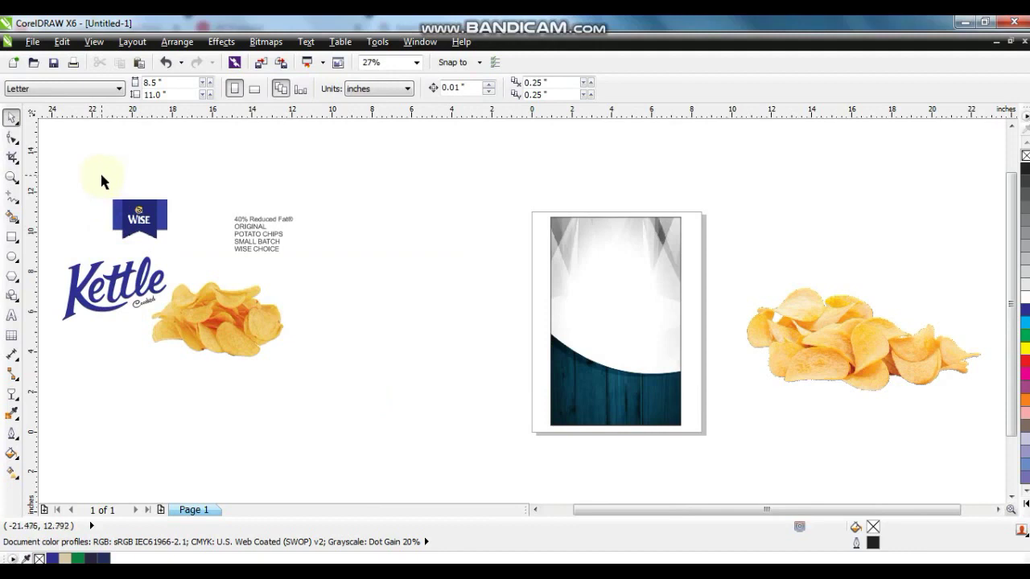
click(145, 209)
drag(143, 214, 478, 234)
Group the Kettle lettering with the Coocked text and move the group onto the package front, centered horizontally on the background
click(89, 299)
click(143, 303)
shift+click(95, 309)
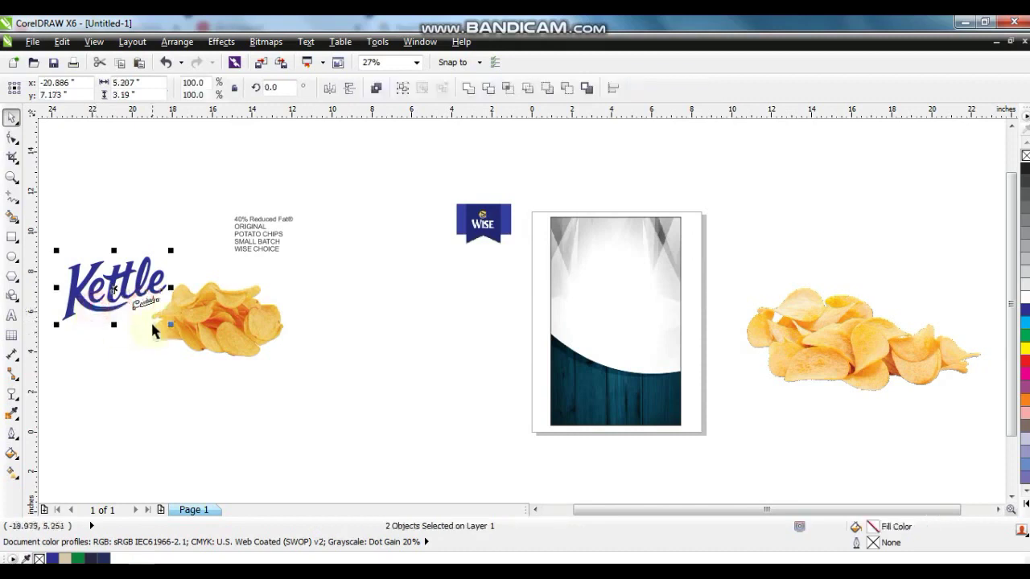
key(ctrl+g)
drag(121, 299, 613, 294)
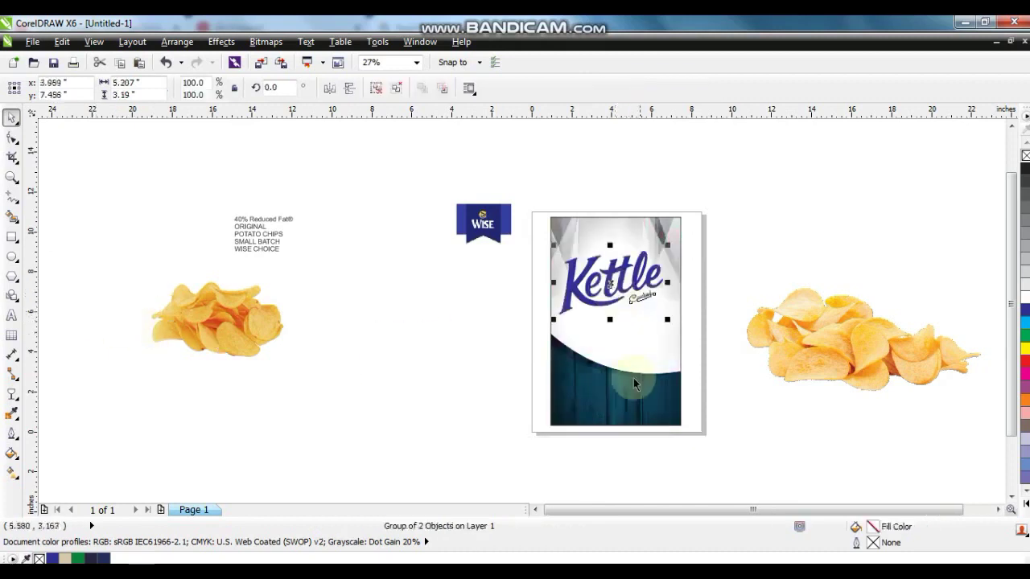
shift+click(617, 382)
Scale the Kettle Coocked group to about 4.94 by 3.03 inches and lower it slightly on the package
scroll(607, 339, up, 2)
click(586, 271)
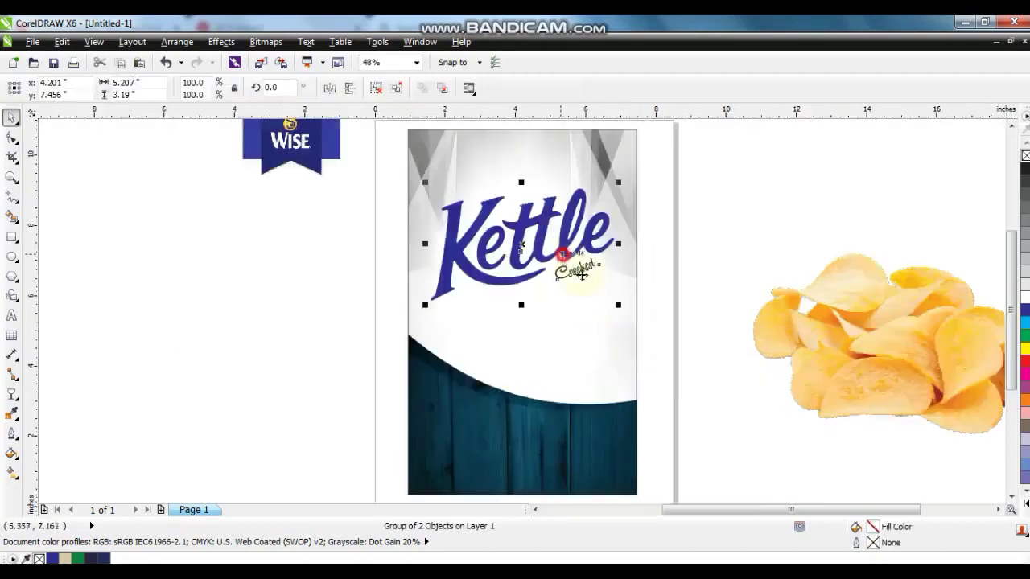
drag(617, 308, 596, 291)
drag(531, 259, 537, 278)
drag(599, 216, 614, 206)
Ungroup the Kettle Coocked lettering and give the word Kettle a 3 pt white outline
click(375, 88)
scroll(418, 165, up, 5)
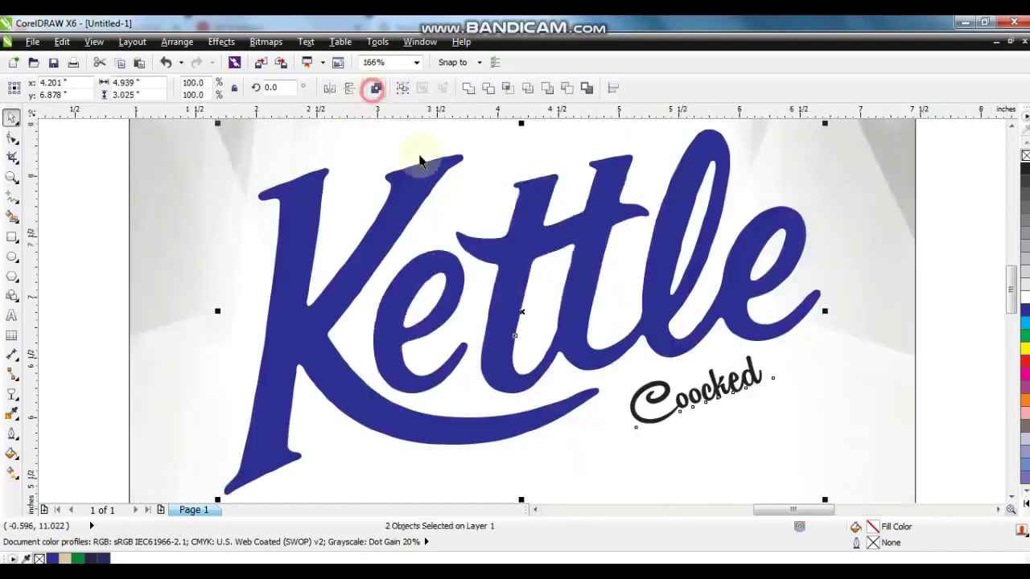
scroll(419, 165, down, 3)
click(577, 337)
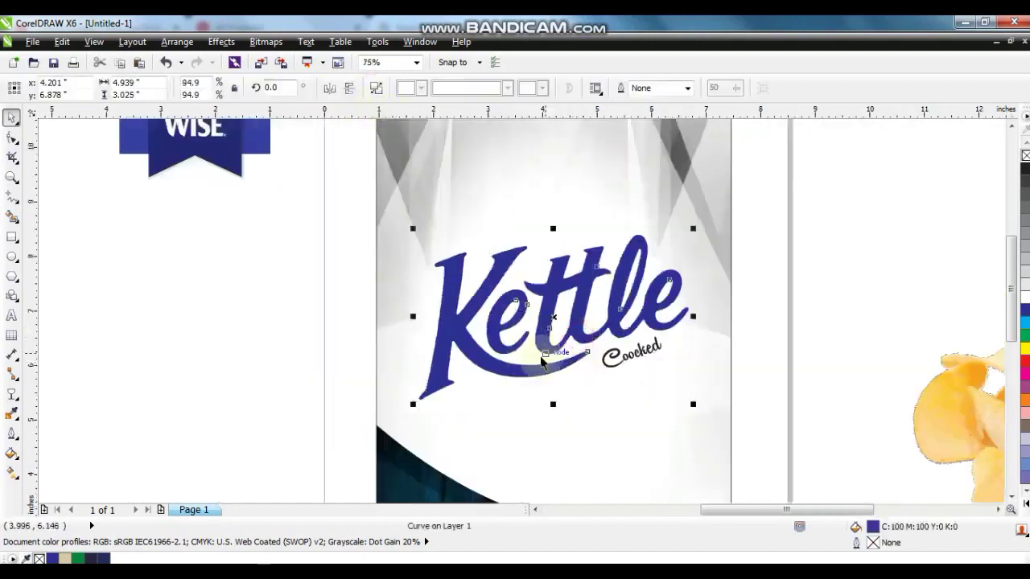
click(15, 435)
click(55, 359)
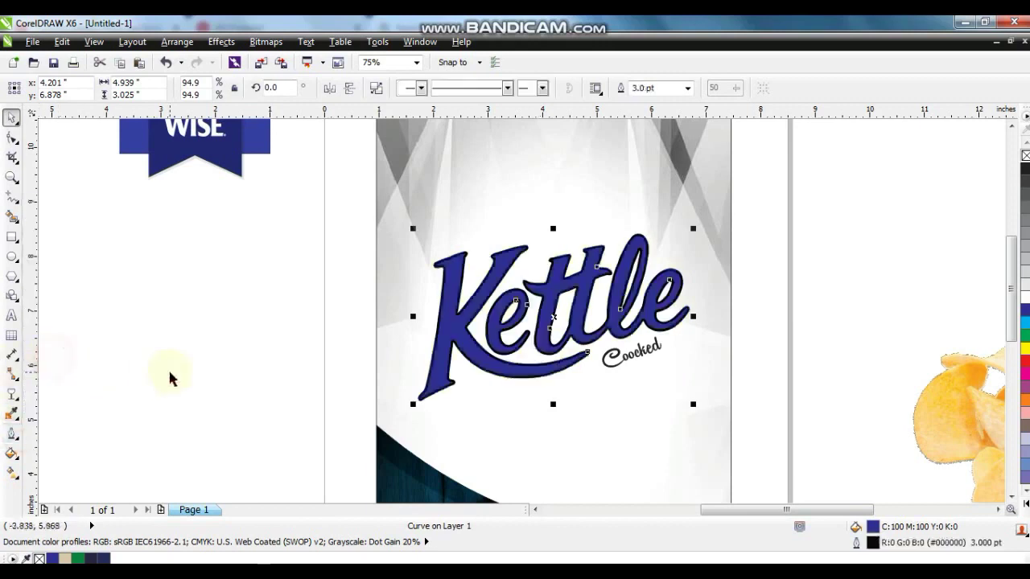
right_click(1022, 299)
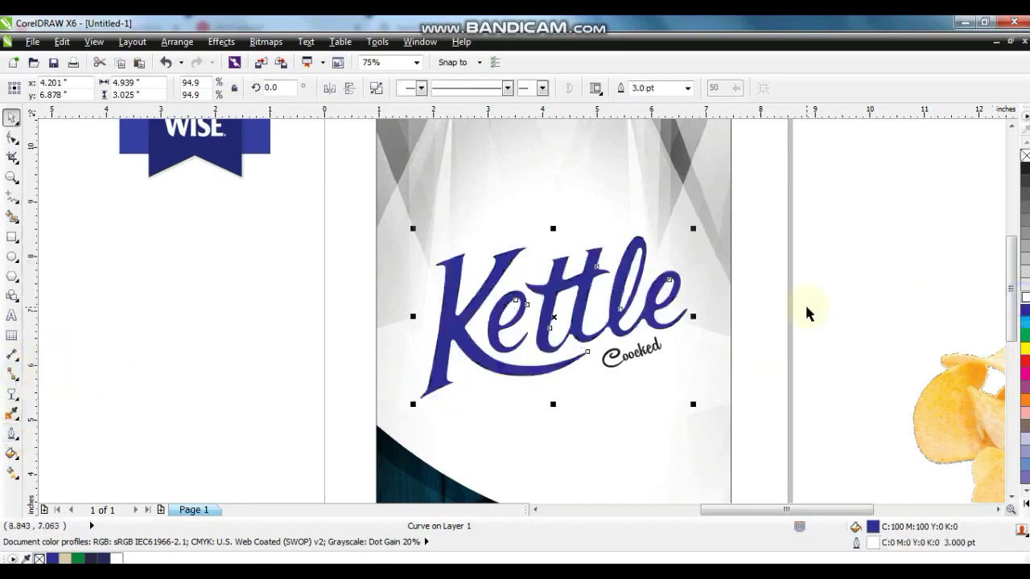
Make a slightly lower copy of the word Kettle, color its fill and outline beige #D8C9AA, and place it behind the blue lettering
key(shift+F2)
drag(471, 430, 501, 405)
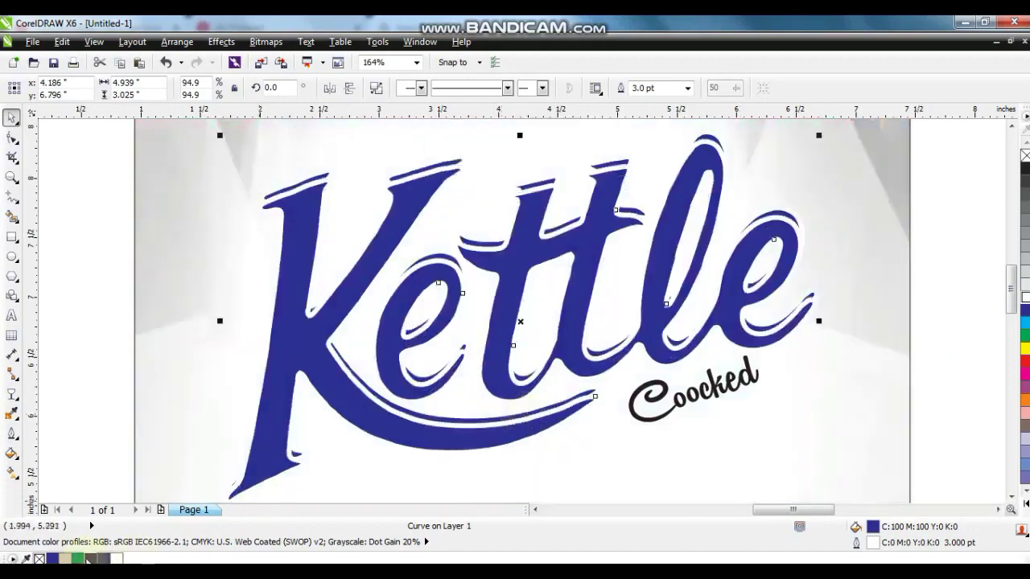
click(65, 558)
right_click(65, 558)
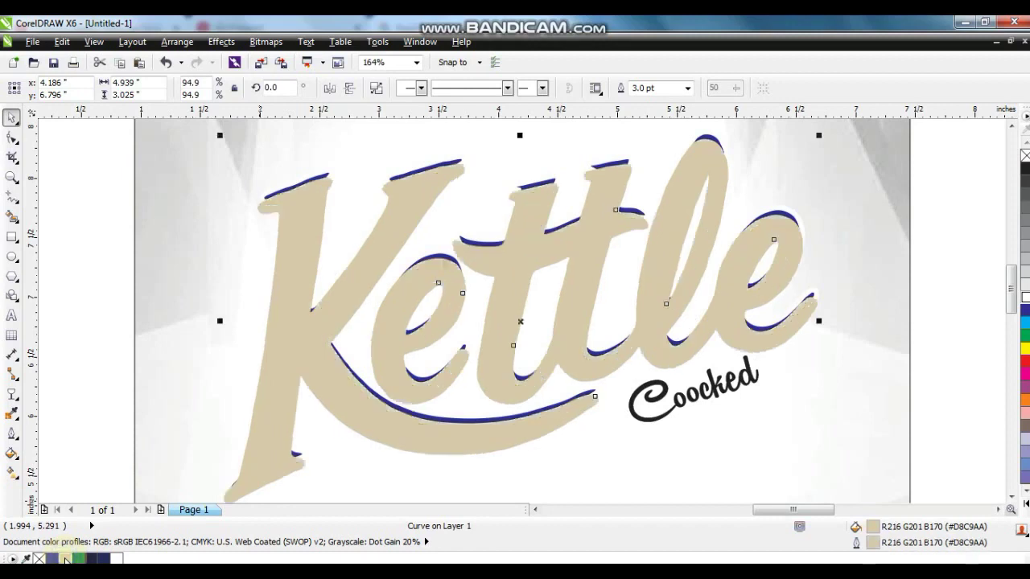
key(ctrl+v)
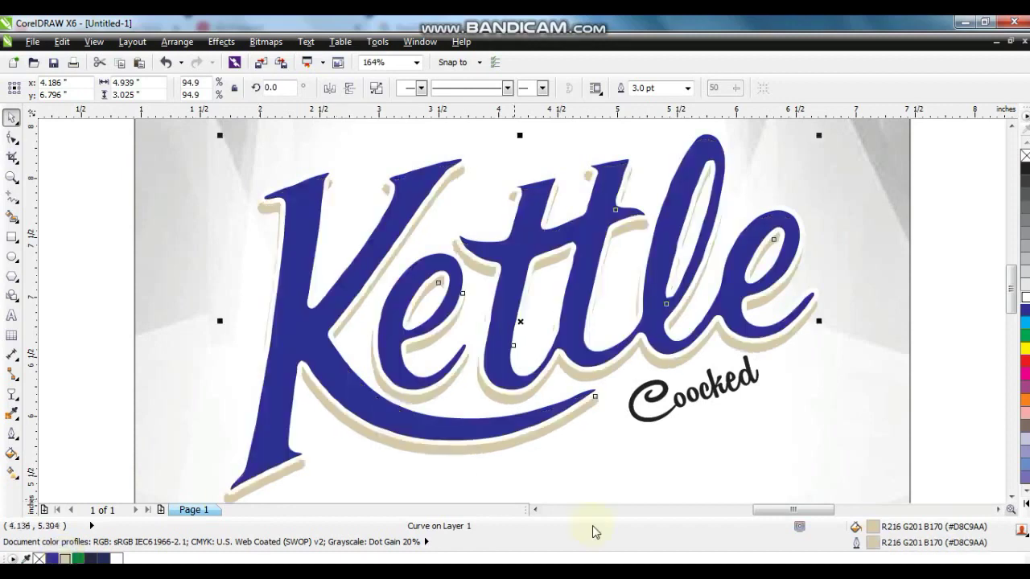
Fill the front Kettle lettering with dark blue #252D5E
scroll(666, 392, down, 3)
click(512, 367)
click(103, 559)
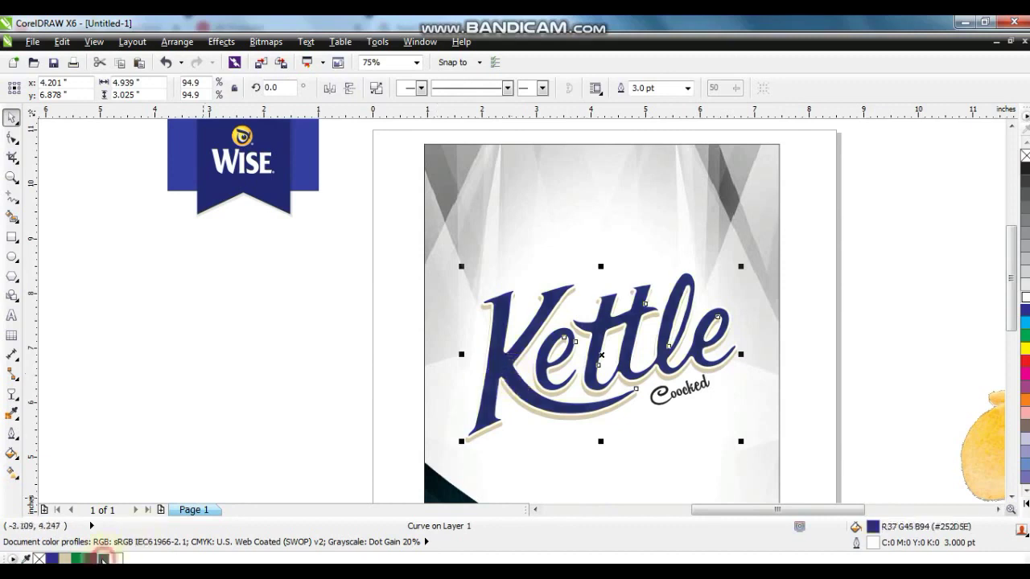
click(274, 345)
drag(284, 237, 395, 346)
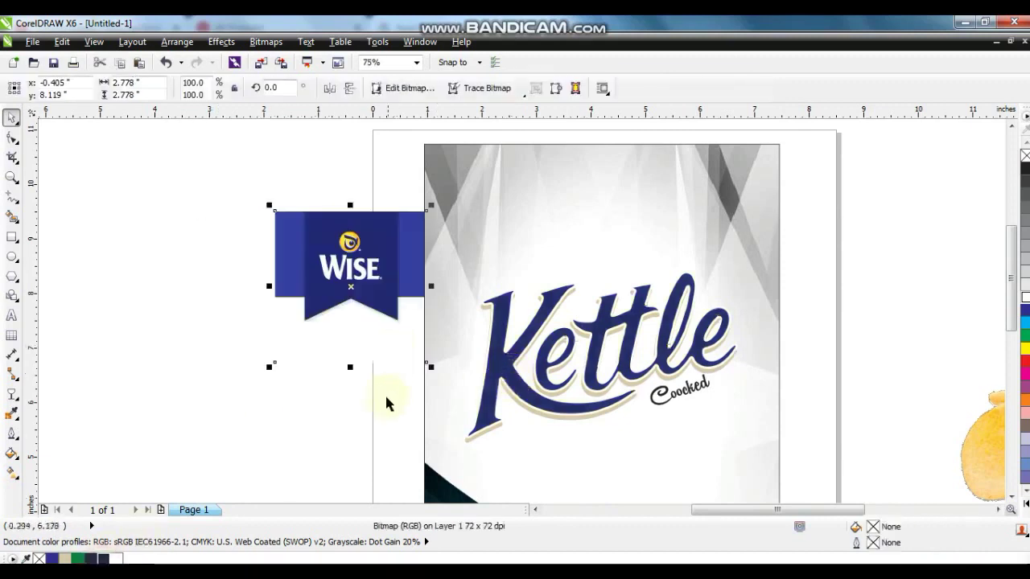
key(ctrl+z)
Group the blue Kettle lettering, its beige copy and the Coocked text, and deselect the group
click(341, 411)
drag(364, 221, 758, 467)
key(ctrl+g)
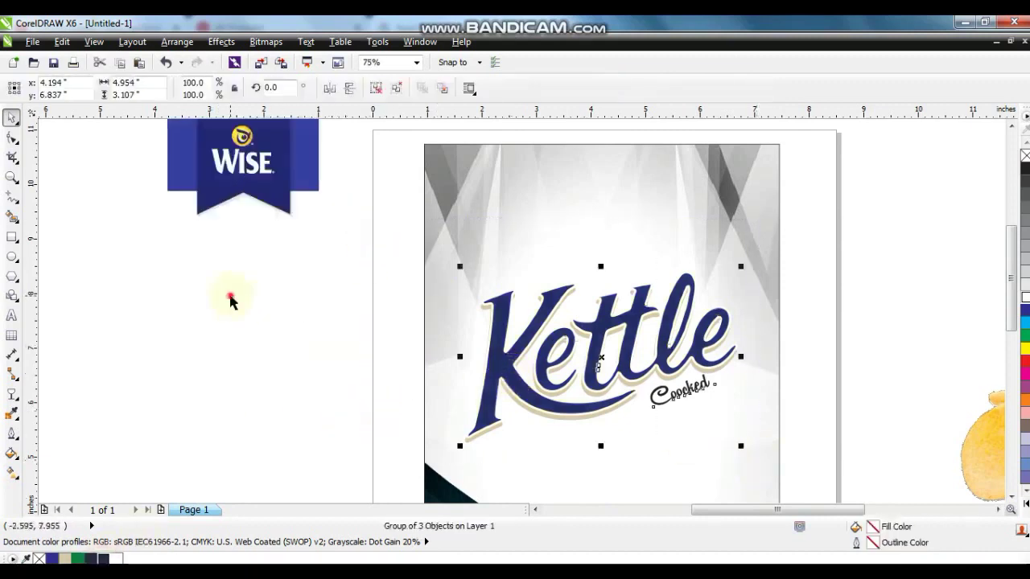
click(230, 296)
Lower the WISE badge slightly and draw a rectangle of about 1.71 by 2.08 inches over its dark ribbon
drag(296, 255, 306, 281)
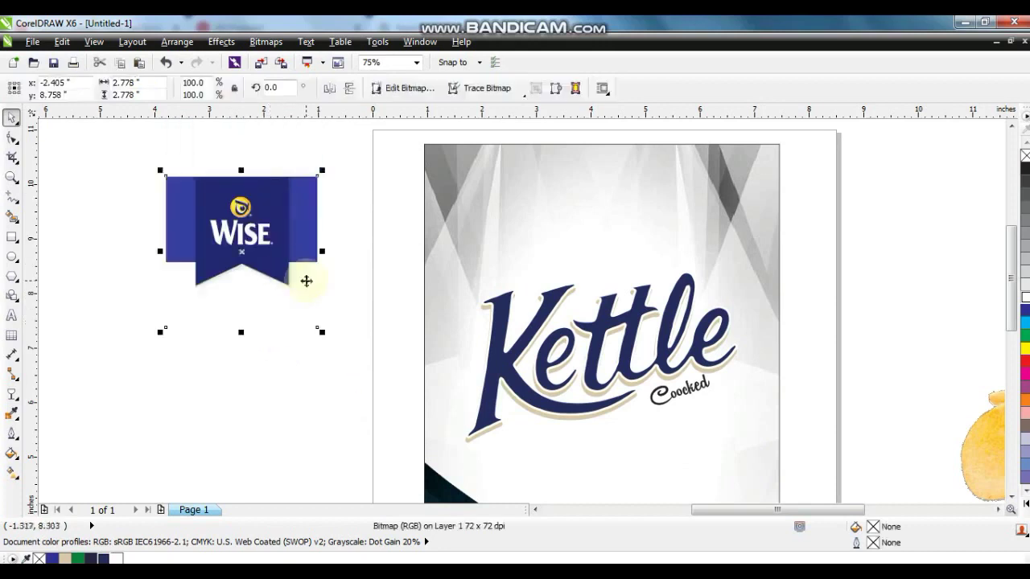
click(12, 176)
click(144, 164)
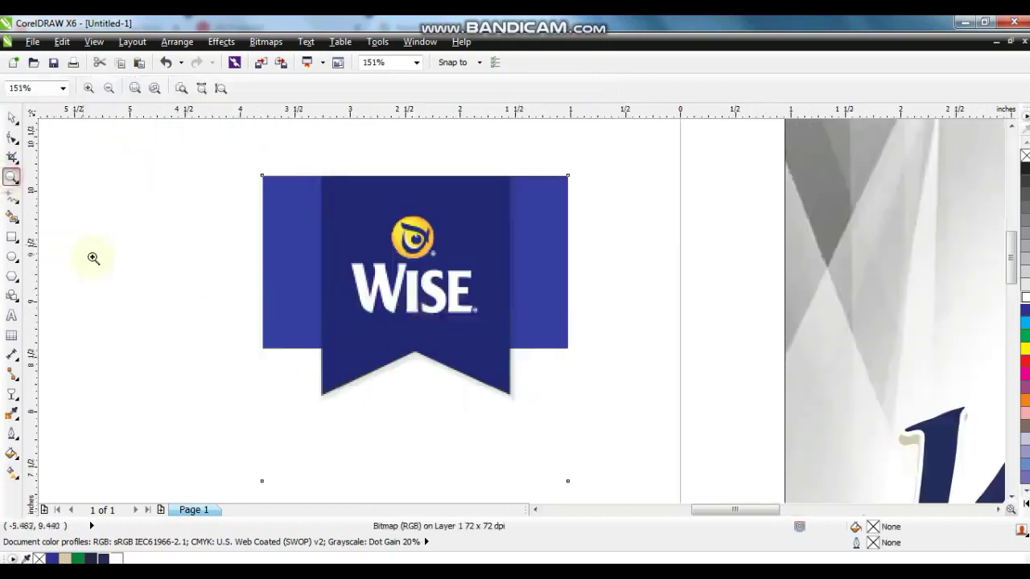
click(11, 235)
drag(321, 175, 512, 406)
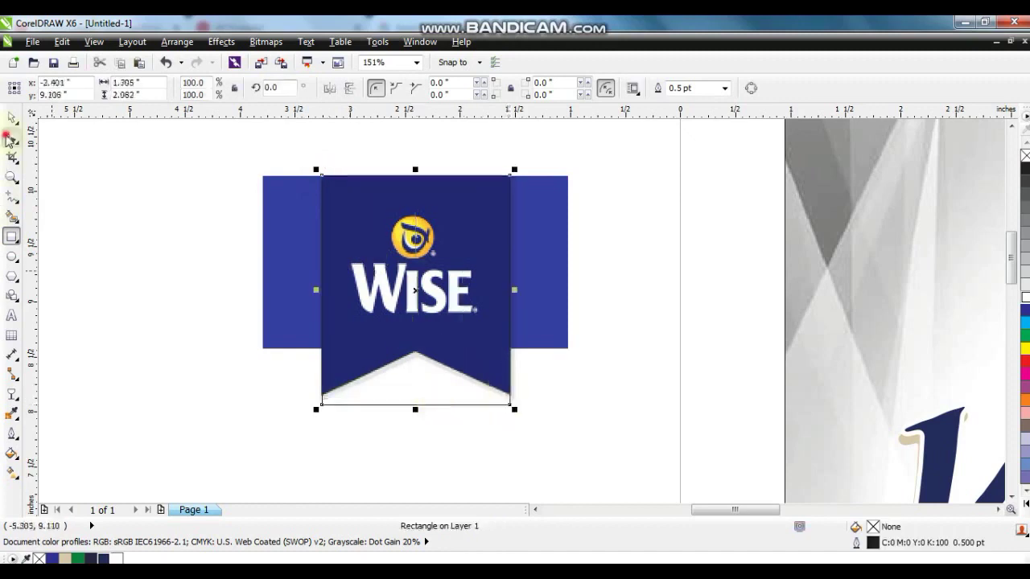
Convert the rectangle to curves and raise a new node in the middle of its lower edge to match the ribbon's notch
click(10, 139)
key(ctrl+q)
double_click(415, 405)
drag(415, 405, 417, 352)
drag(259, 389, 508, 395)
PowerClip the WISE badge image inside the ribbon shape and remove the shape's outline
click(12, 121)
click(533, 248)
right_click(535, 248)
click(499, 233)
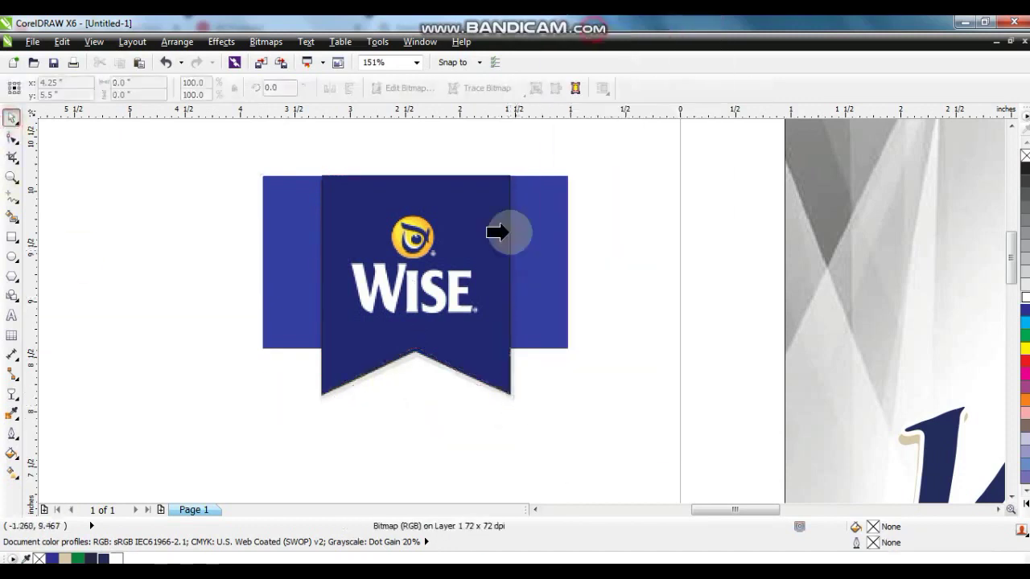
click(510, 178)
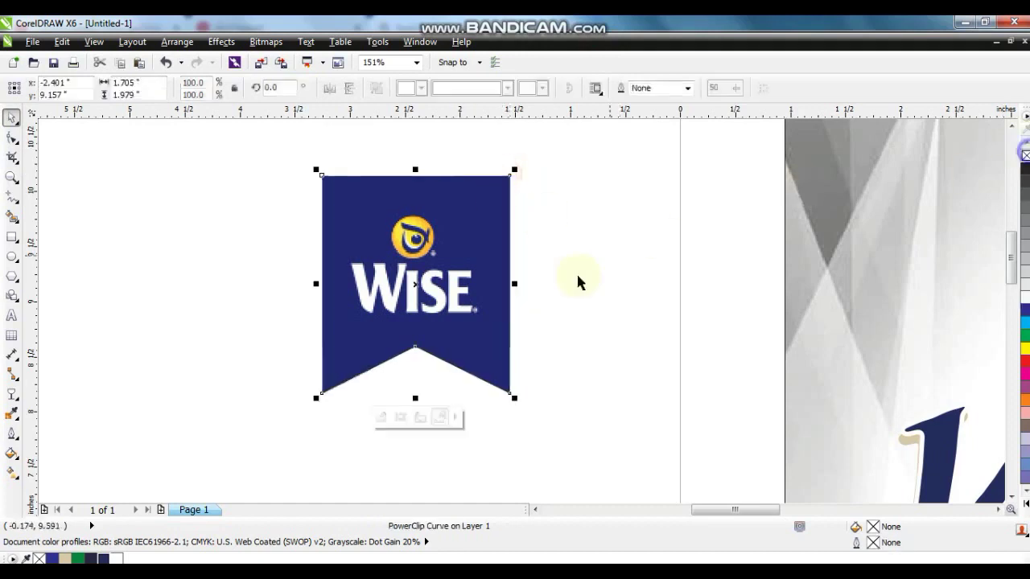
Center the WISE badge horizontally on the package background and align it to the background's top edge
key(F4)
shift+click(528, 230)
key(c)
click(469, 272)
click(577, 238)
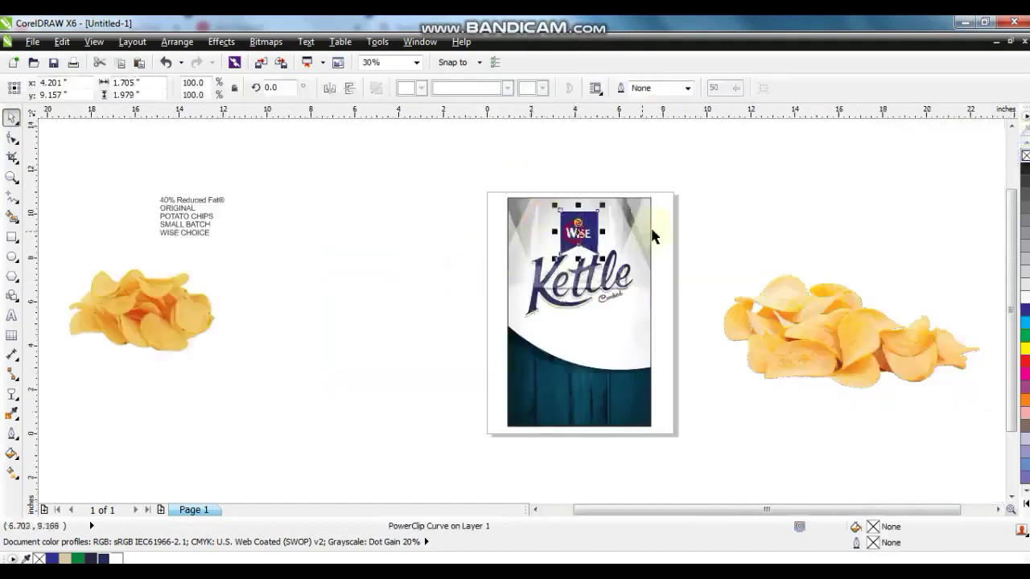
shift+click(643, 235)
key(t)
key(Escape)
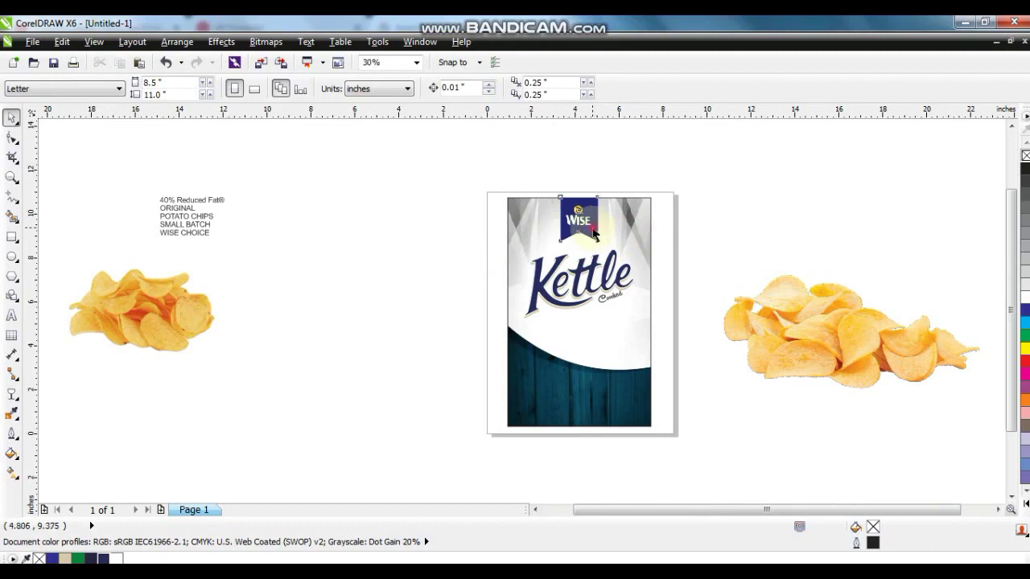
Scale the WISE badge down to about 1.28 by 1.48 inches and center it horizontally at the package's top edge
click(602, 235)
shift+click(631, 242)
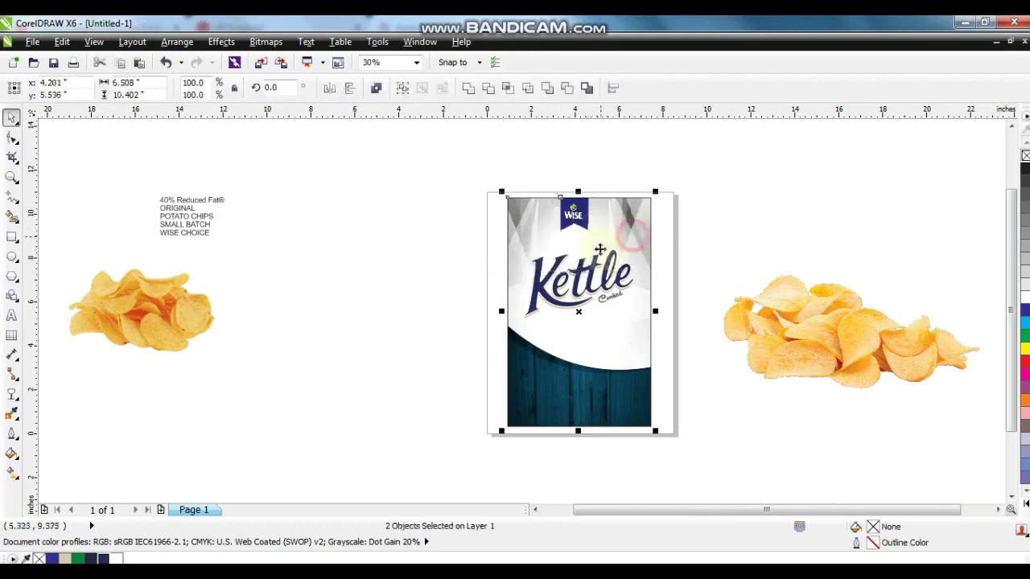
click(724, 219)
click(597, 225)
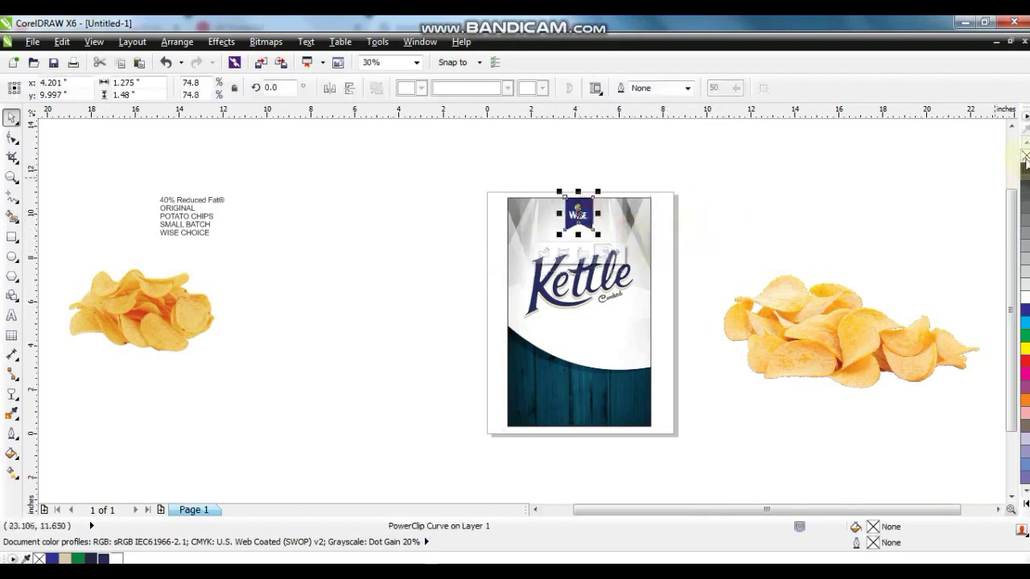
Move the five-line product text block onto the blank canvas just left of the package
click(732, 187)
mouse_move(184, 199)
mouse_down()
mouse_move(211, 234)
mouse_move(698, 354)
mouse_move(684, 354)
mouse_up()
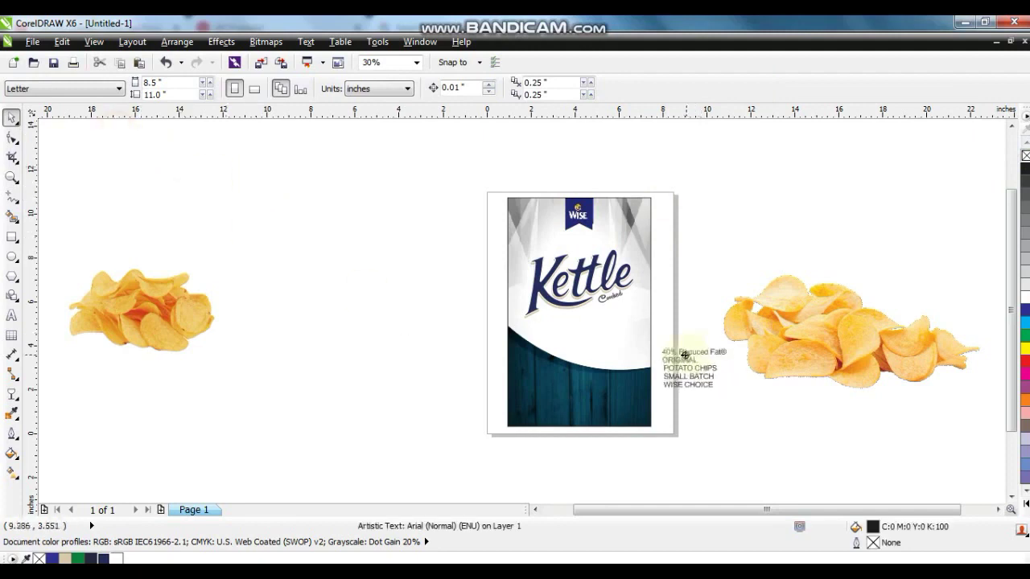
mouse_move(743, 455)
mouse_down()
mouse_move(593, 333)
mouse_move(417, 158)
mouse_up()
key(shift+F2)
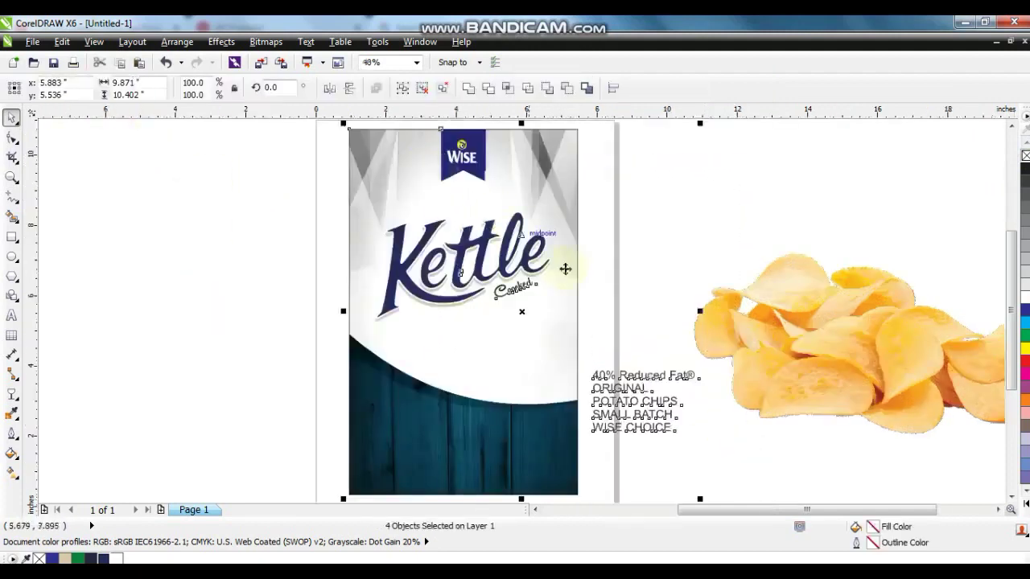
click(680, 368)
drag(680, 369, 225, 272)
Set the five-line product text in the Berlin Sans FB Demi font
click(357, 90)
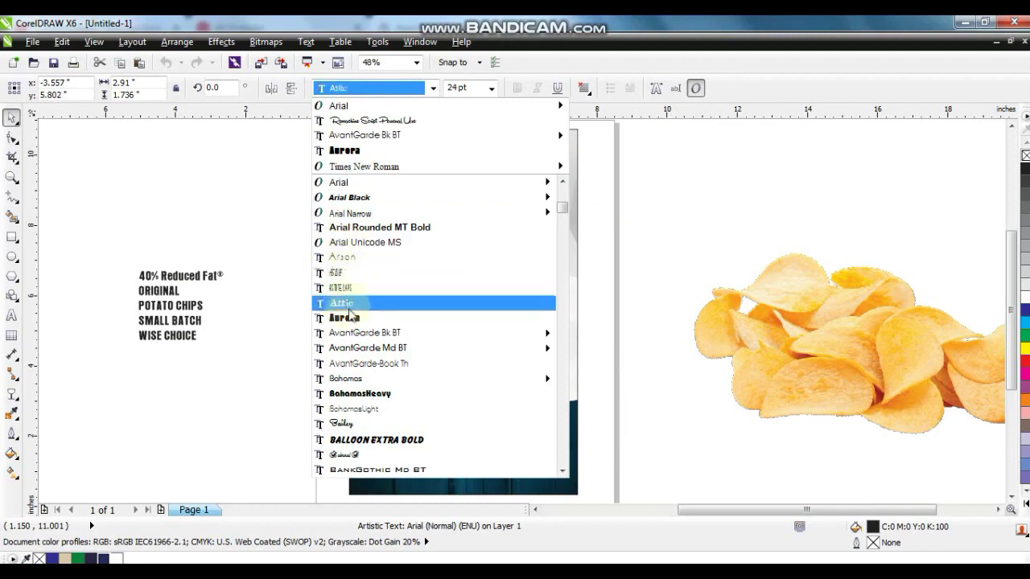
scroll(387, 422, down, 2)
scroll(387, 422, down, 2)
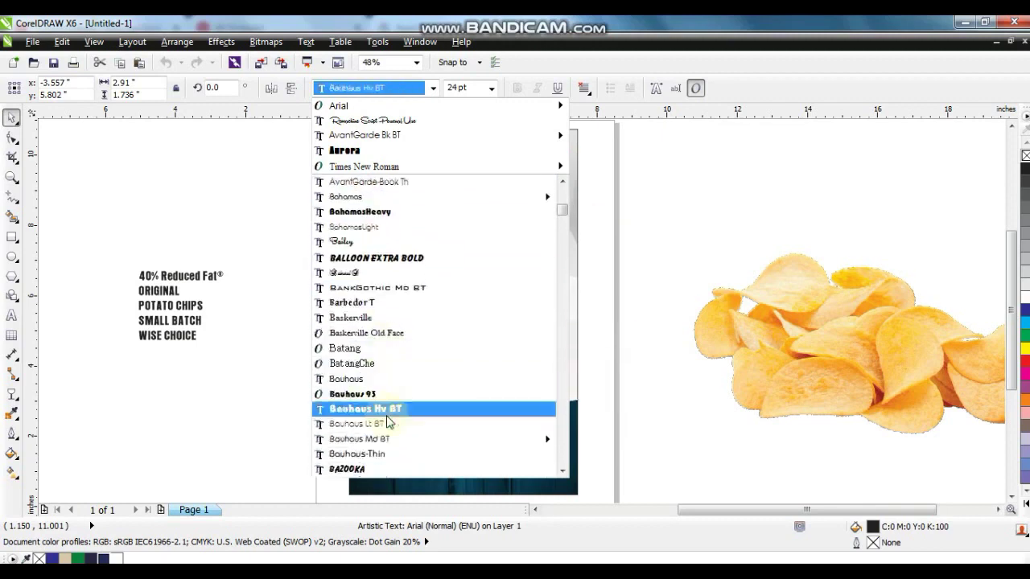
scroll(387, 410, down, 4)
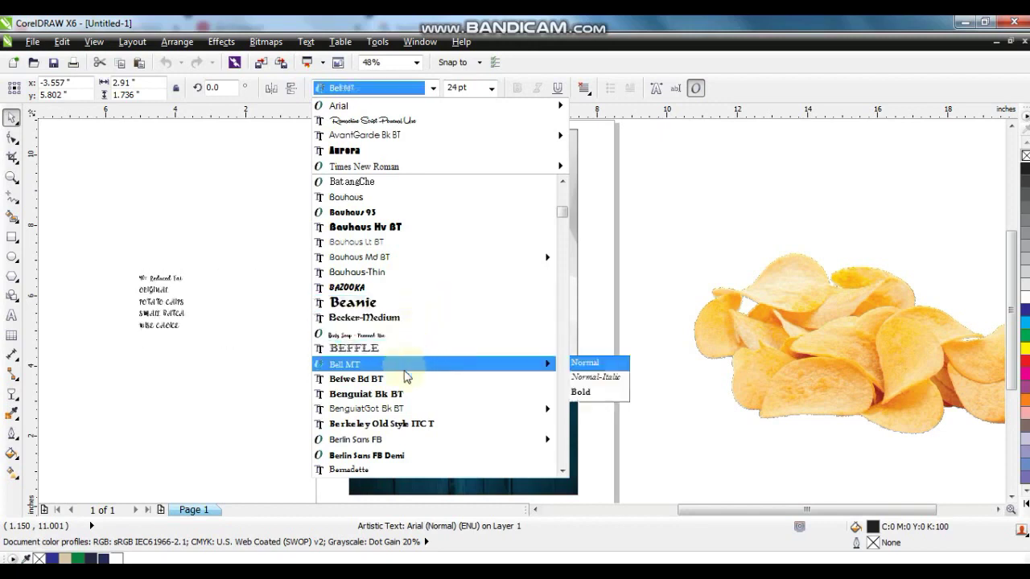
scroll(401, 421, down, 3)
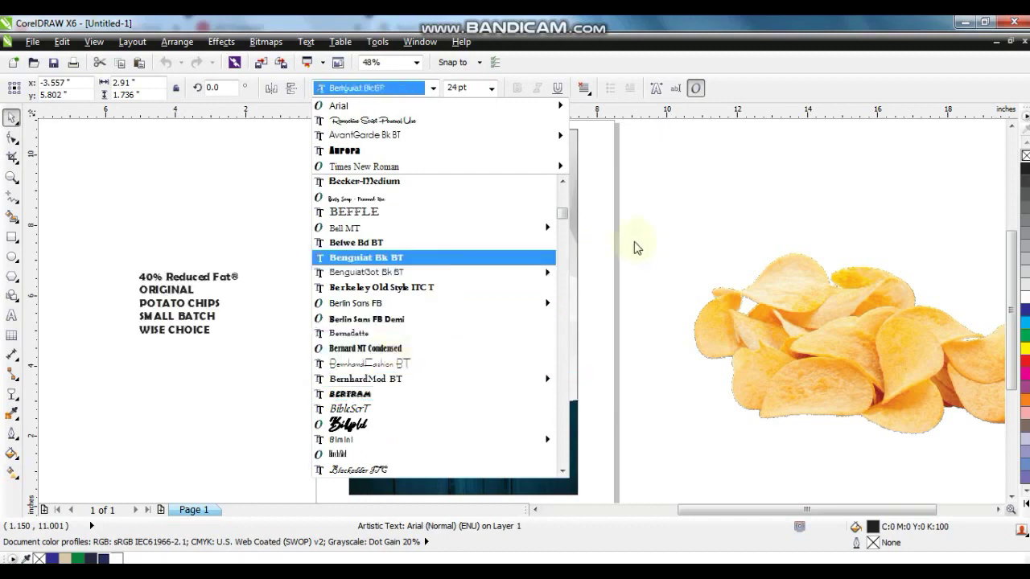
click(408, 321)
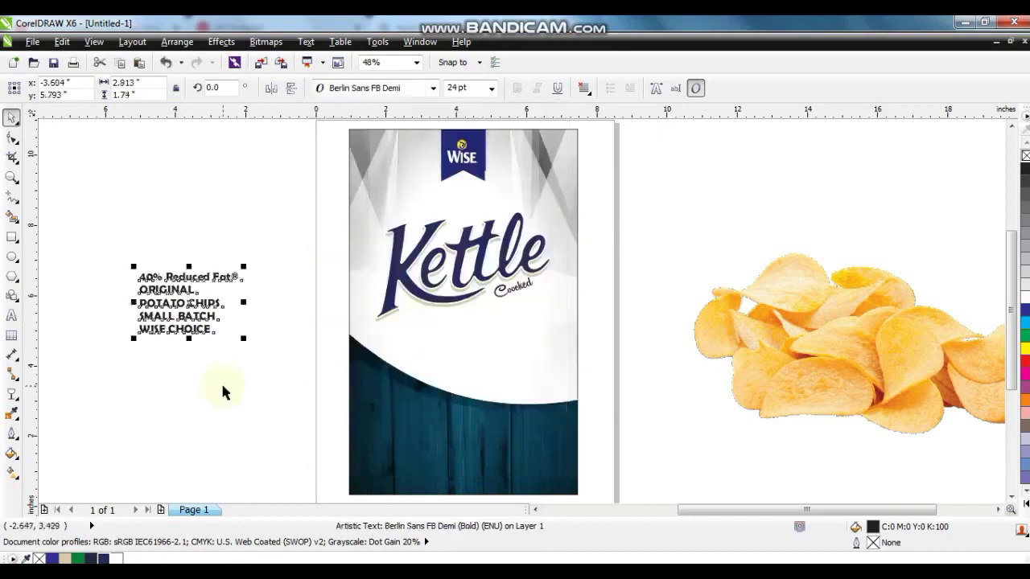
Break the product text into separate lines and move SMALL BATCH and WISE CHOICE well below the other three
click(223, 384)
drag(242, 371, 168, 426)
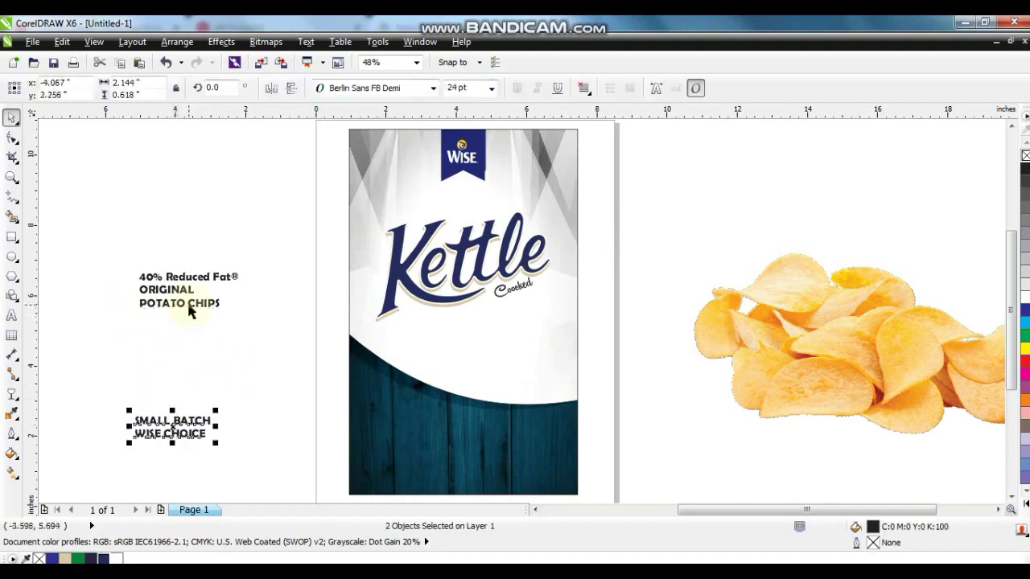
Enlarge the ORIGINAL line to about 140% and shrink the 40% Reduced Fat® line above it
click(187, 298)
drag(197, 297, 226, 313)
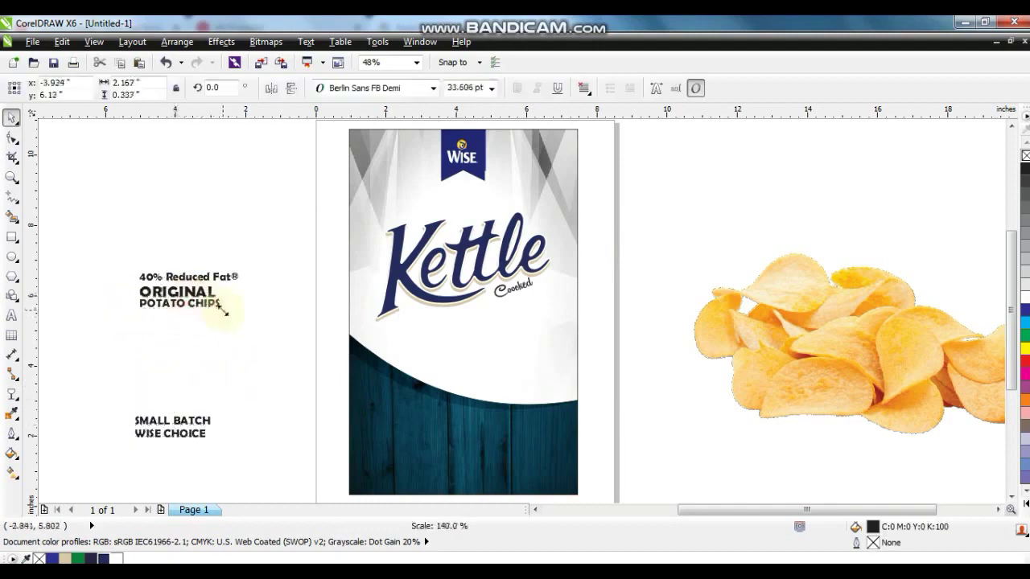
click(236, 298)
click(233, 276)
drag(236, 276, 211, 283)
click(241, 324)
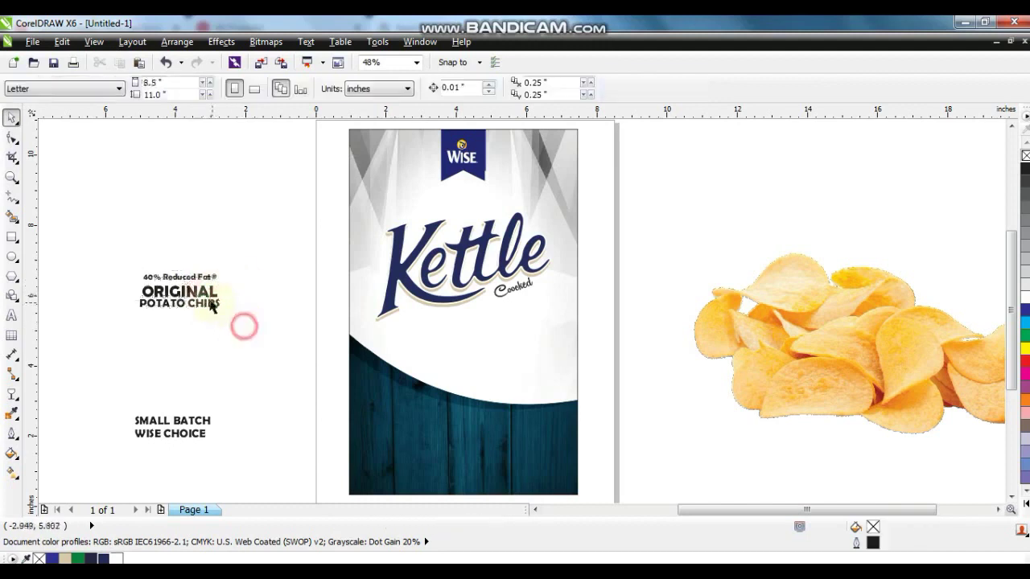
Center the 40% Reduced Fat®, ORIGINAL and POTATO CHIPS lines on each other, fill them green and place them below the Kettle lettering
click(211, 303)
shift+click(222, 279)
shift+click(200, 304)
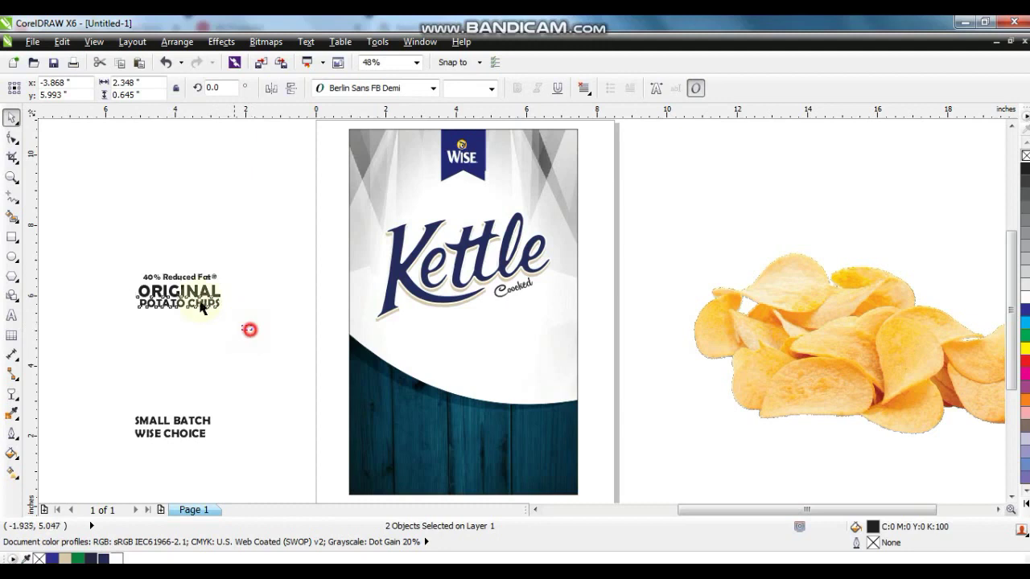
click(77, 558)
drag(176, 294, 458, 364)
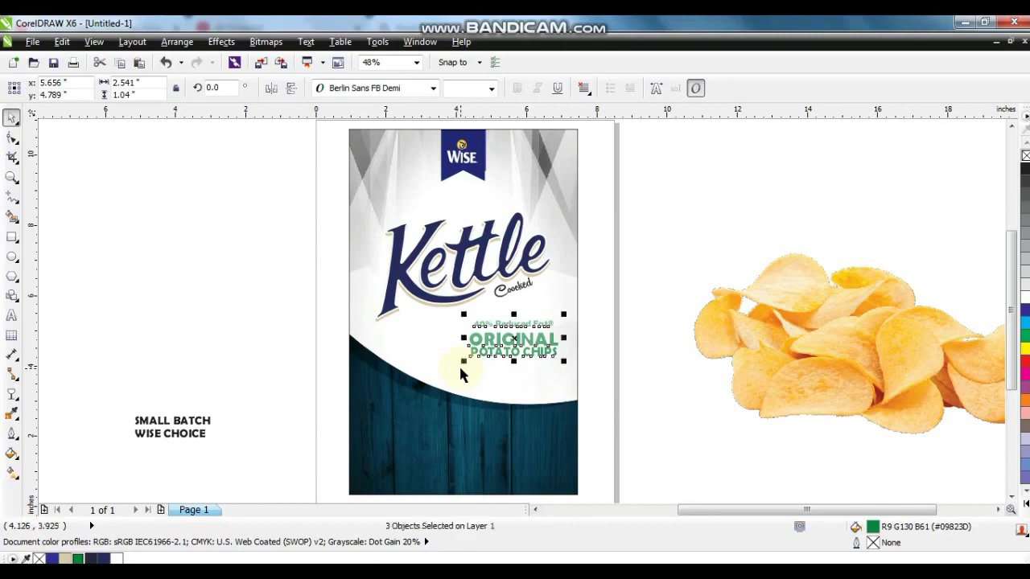
Enlarge the 40% Reduced Fat® line to about 20.8 pt, even out the spacing of the three green lines and group them
drag(643, 292, 467, 367)
scroll(516, 334, up, 4)
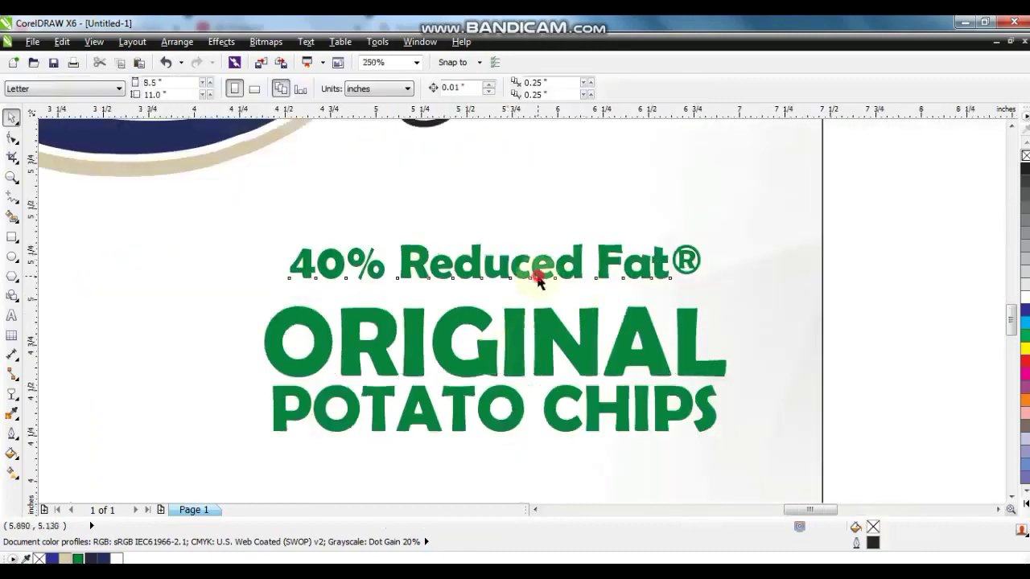
click(542, 271)
drag(706, 285, 722, 295)
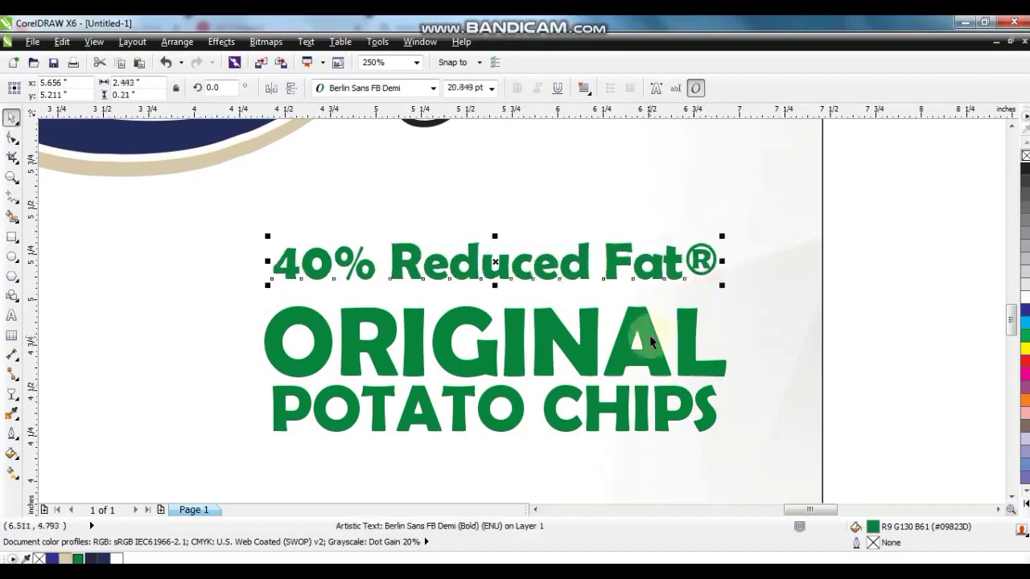
drag(650, 338, 652, 328)
shift+click(697, 412)
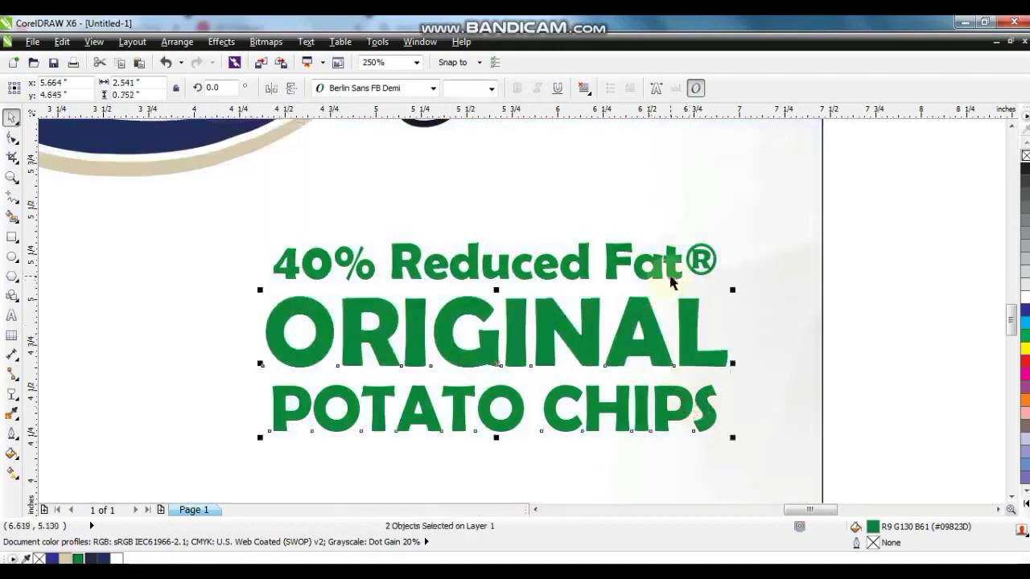
scroll(672, 282, down, 4)
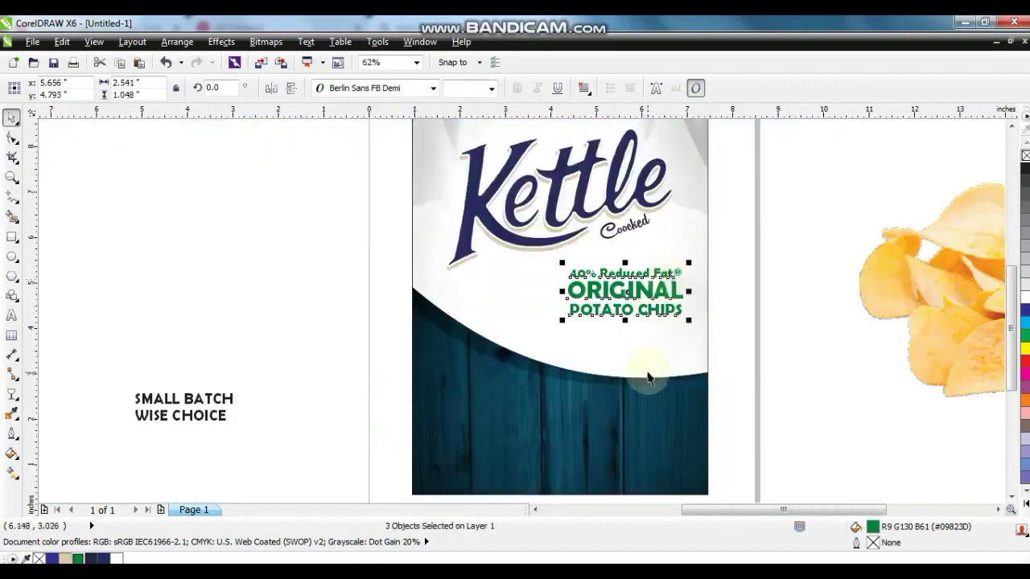
key(ctrl+g)
Place the wide chips photo in front of the package over the wood's curved edge and scale it to about 6.13 by 2.75 inches
click(250, 370)
scroll(471, 387, down, 2)
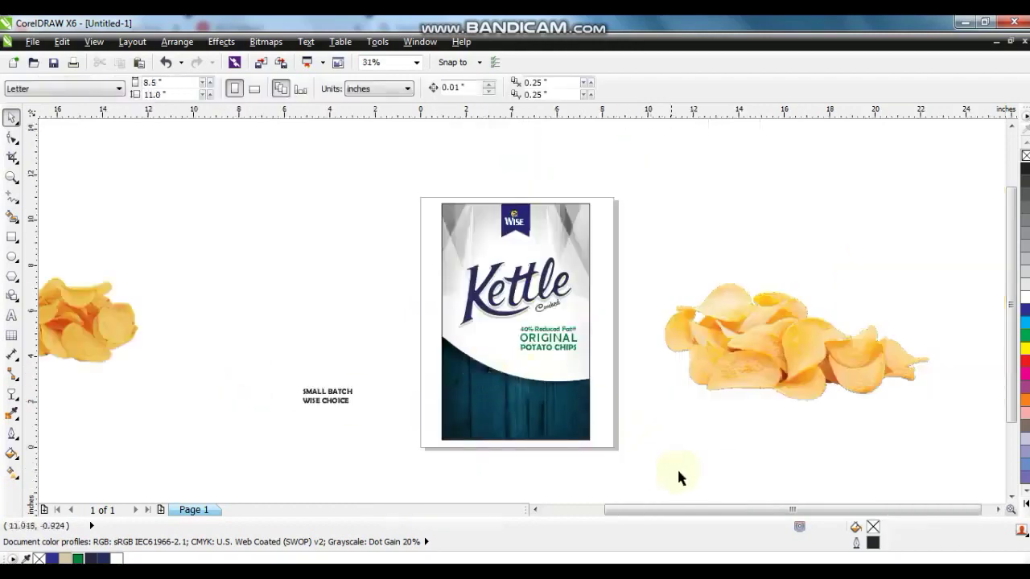
drag(539, 319, 402, 156)
key(shift+F2)
click(402, 155)
drag(817, 347, 510, 418)
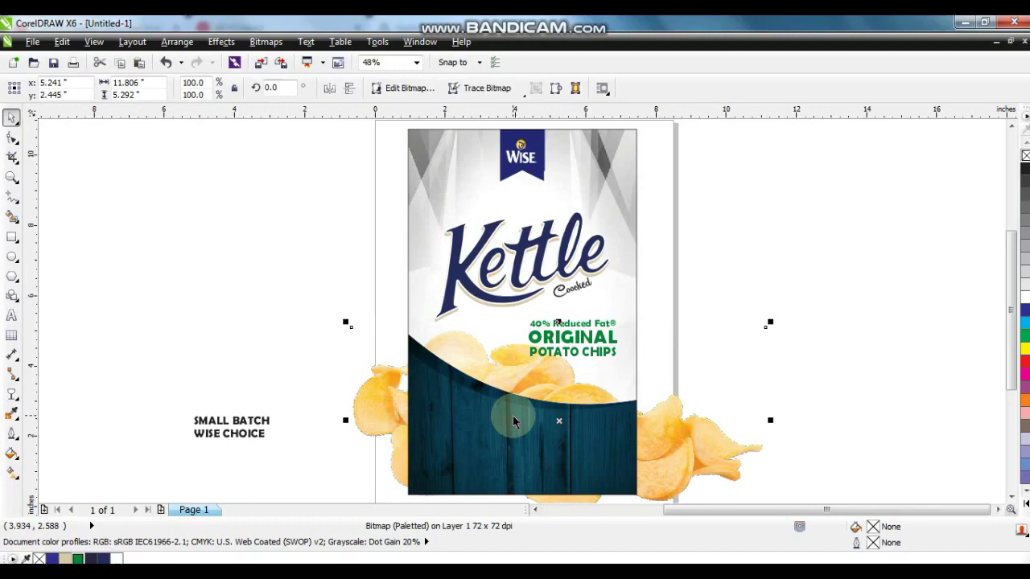
drag(769, 321, 410, 398)
mouse_move(410, 332)
mouse_down()
mouse_move(395, 306)
mouse_move(399, 318)
mouse_up()
drag(524, 391, 526, 391)
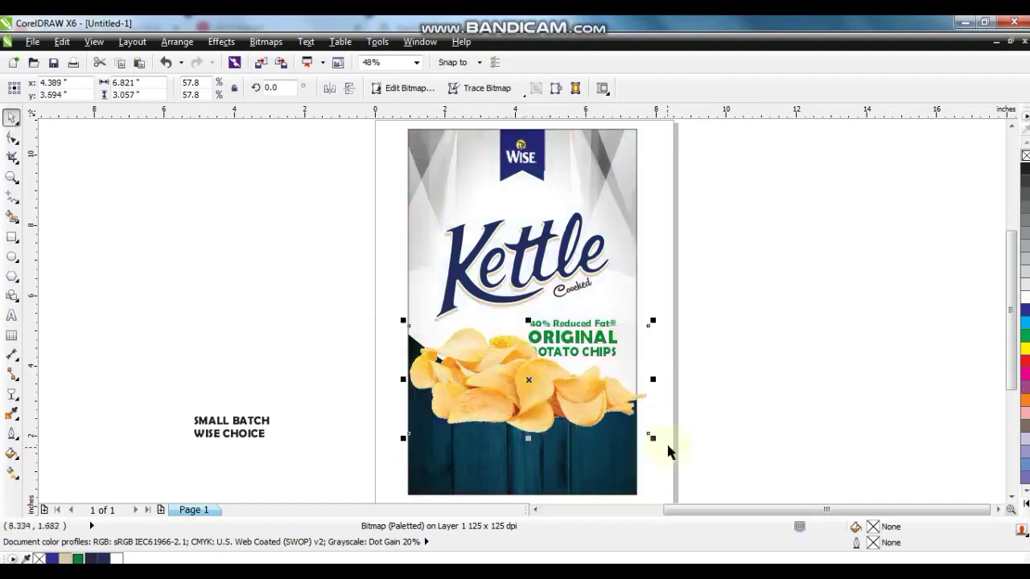
drag(652, 439, 633, 433)
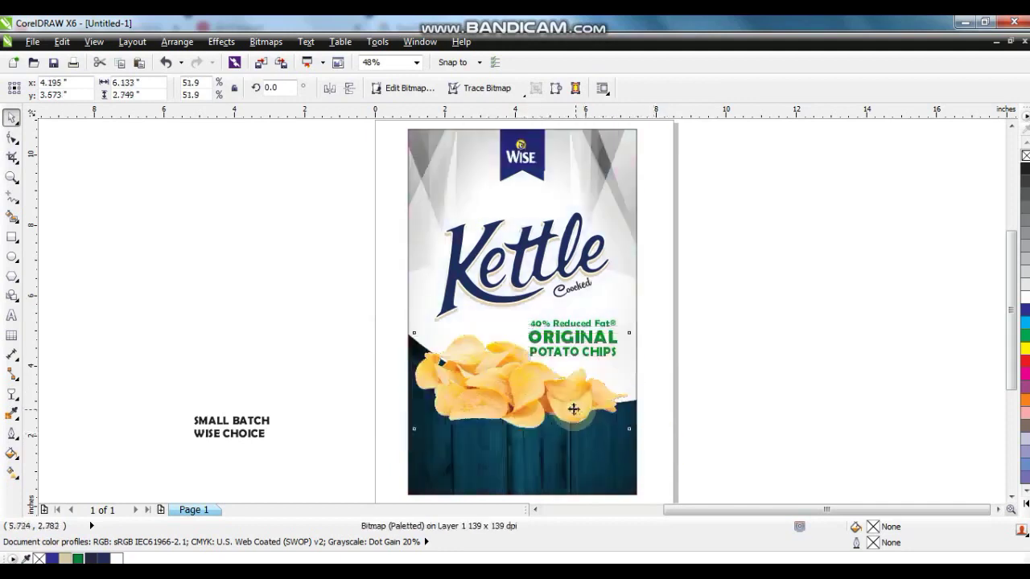
Stretch the chips photo to about 6.02 by 3.14 inches and position it over the wood's curved edge, clear of the green text
click(523, 436)
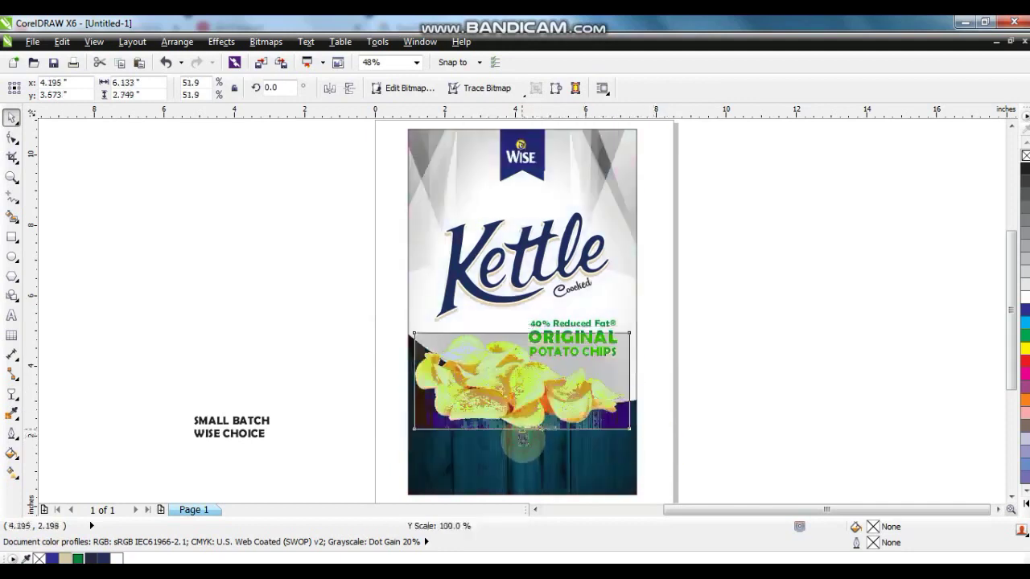
drag(523, 436, 522, 447)
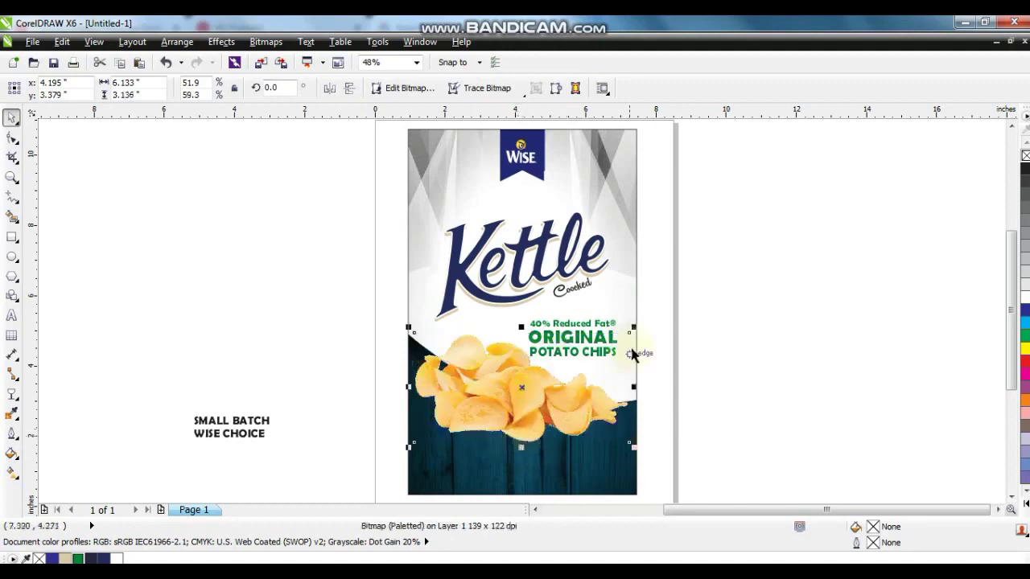
drag(635, 325, 641, 320)
drag(526, 317, 527, 312)
drag(639, 444, 630, 441)
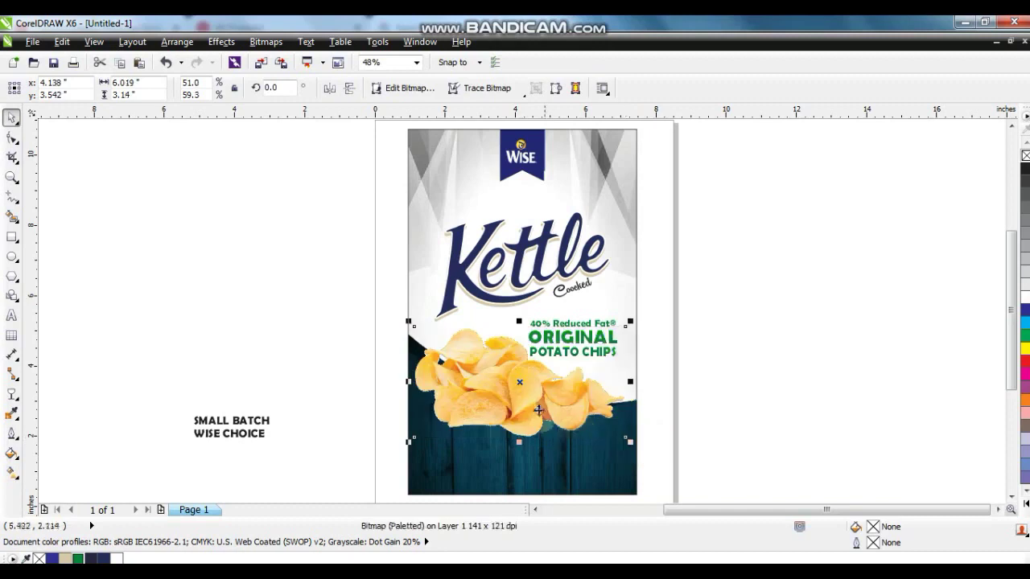
drag(535, 408, 536, 414)
Scale the SMALL BATCH and WISE CHOICE lines to about 1.68 by 0.48 inches, color them white and place them in the wood's lower right corner
click(234, 422)
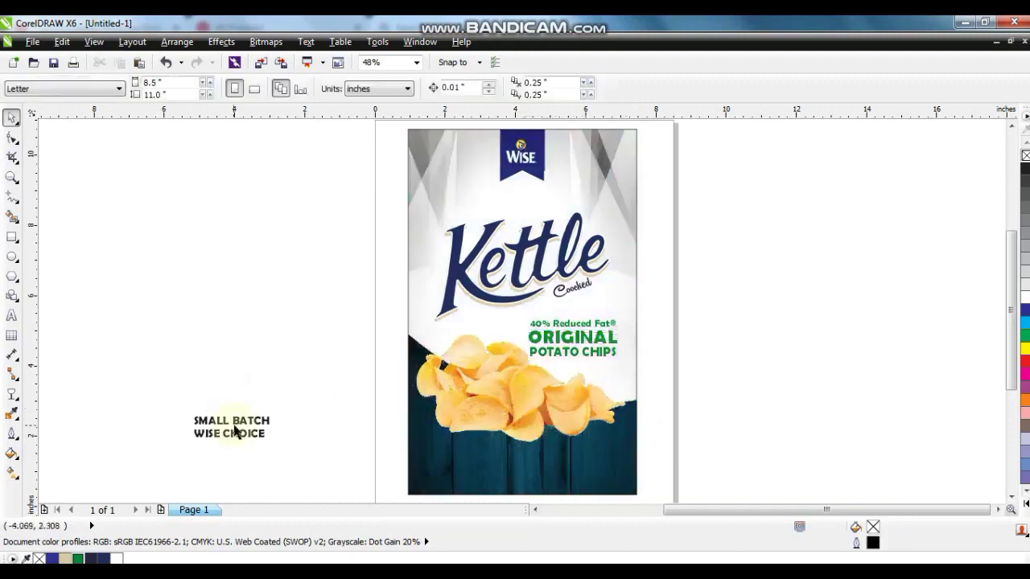
drag(275, 433, 276, 450)
drag(169, 407, 585, 477)
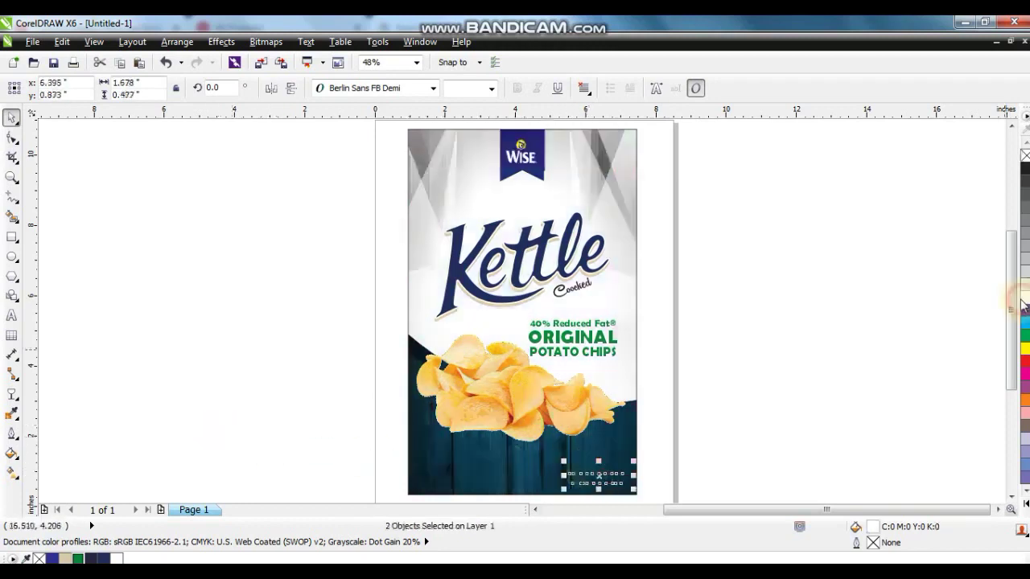
key(shift+F2)
scroll(632, 302, down, 1)
key(Escape)
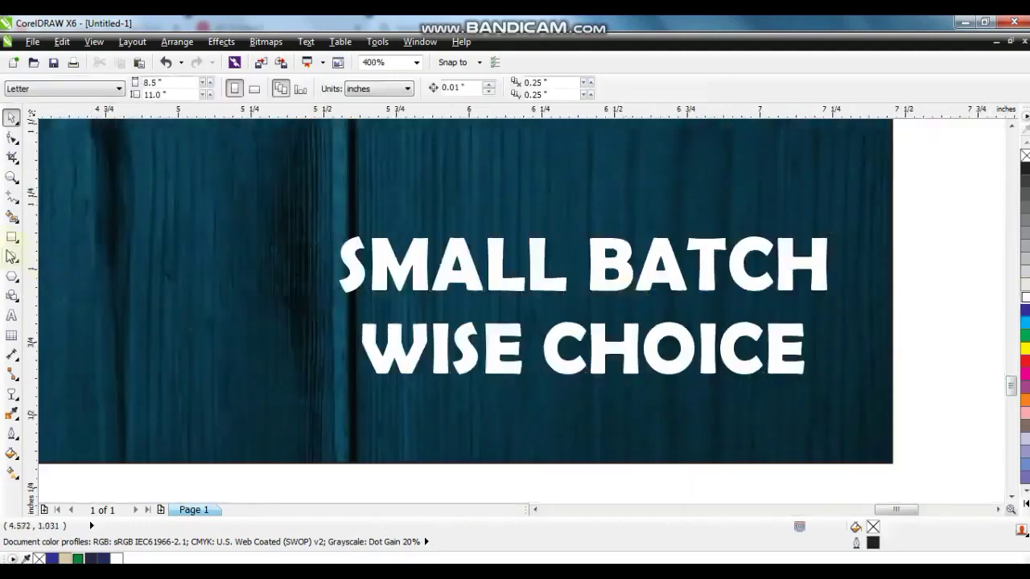
Draw a rectangle about 1.82 by 0.64 inches around the SMALL BATCH WISE CHOICE text with a white 2 pt outline
click(9, 238)
drag(322, 214, 854, 385)
drag(313, 214, 849, 404)
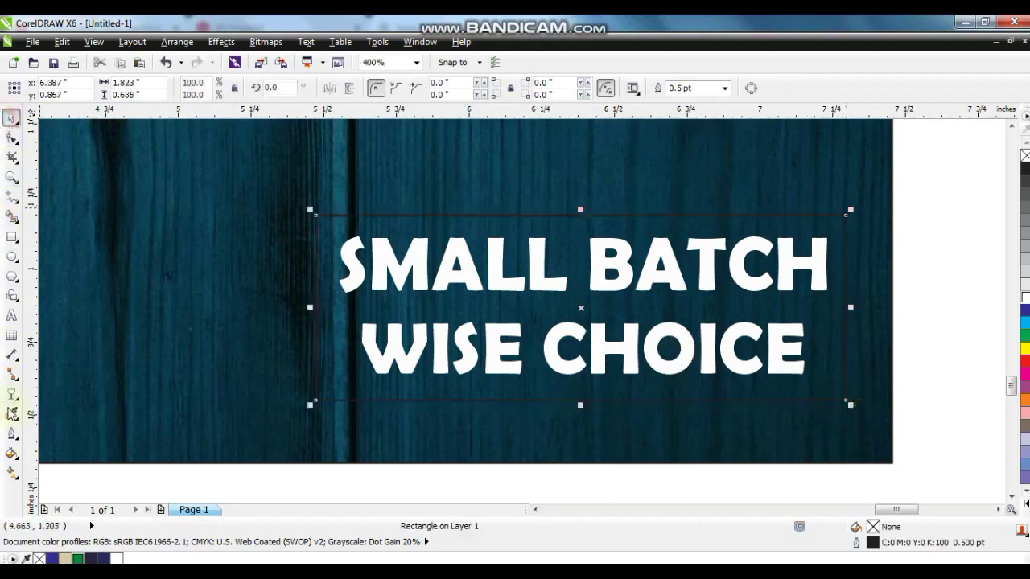
click(9, 433)
click(56, 342)
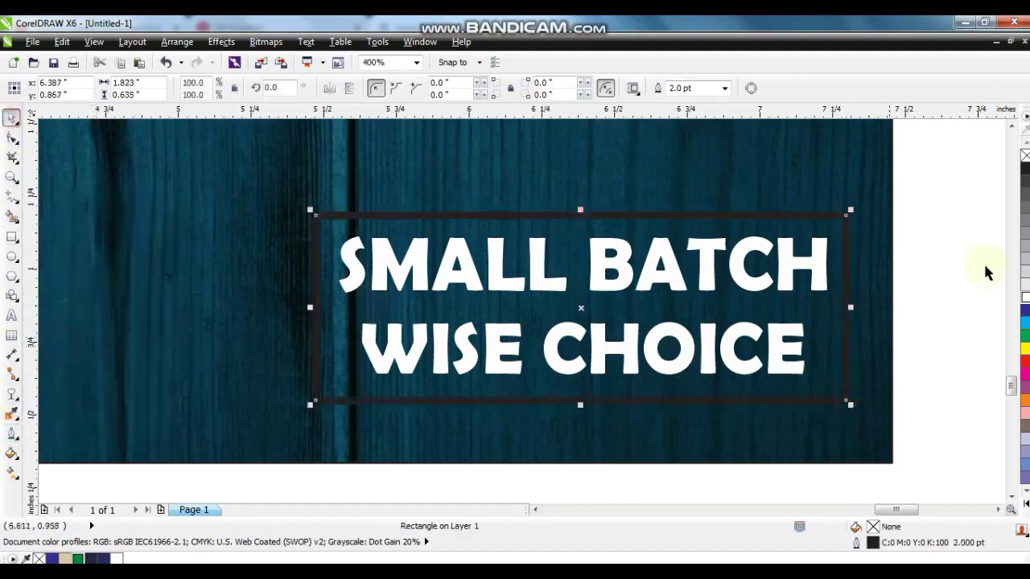
right_click(1023, 298)
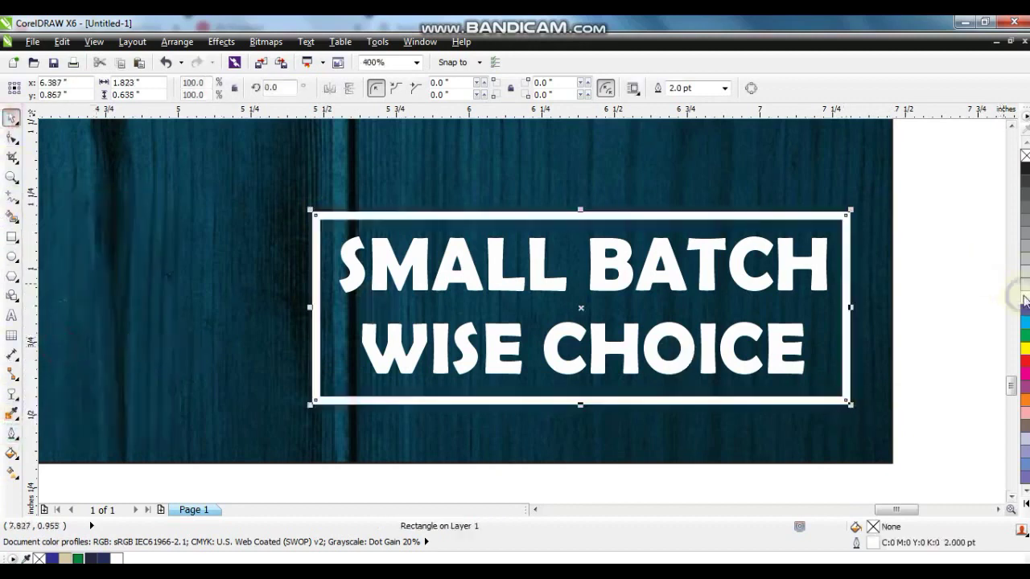
click(11, 430)
click(149, 202)
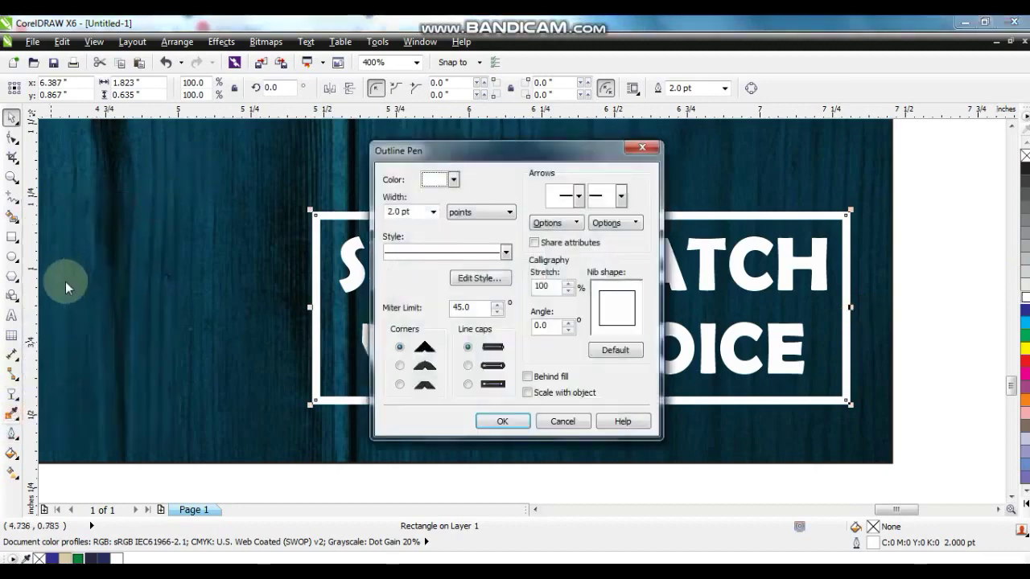
click(563, 419)
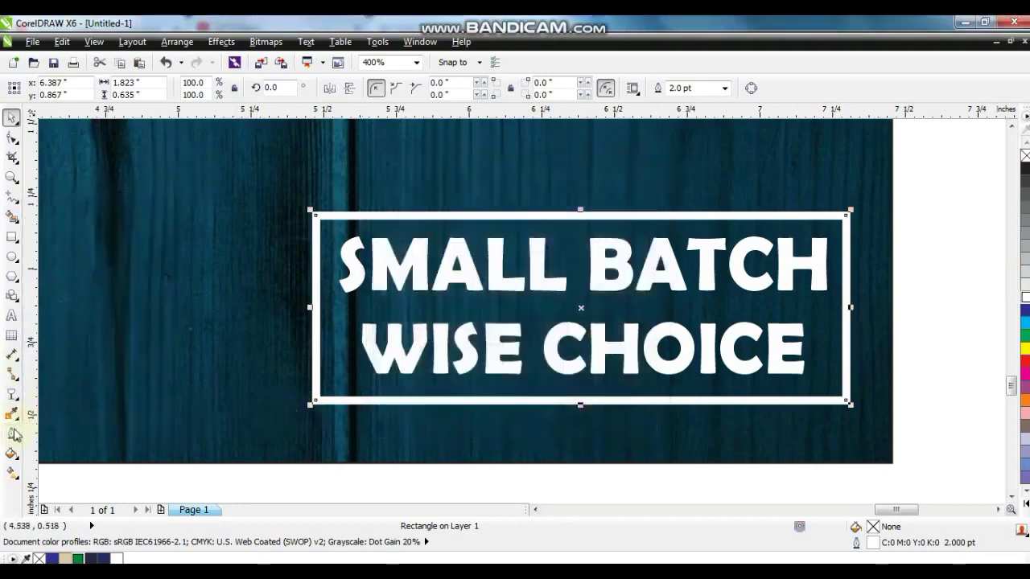
Set the outline of the rectangle around SMALL BATCH WISE CHOICE to 1 pt
click(13, 433)
click(61, 310)
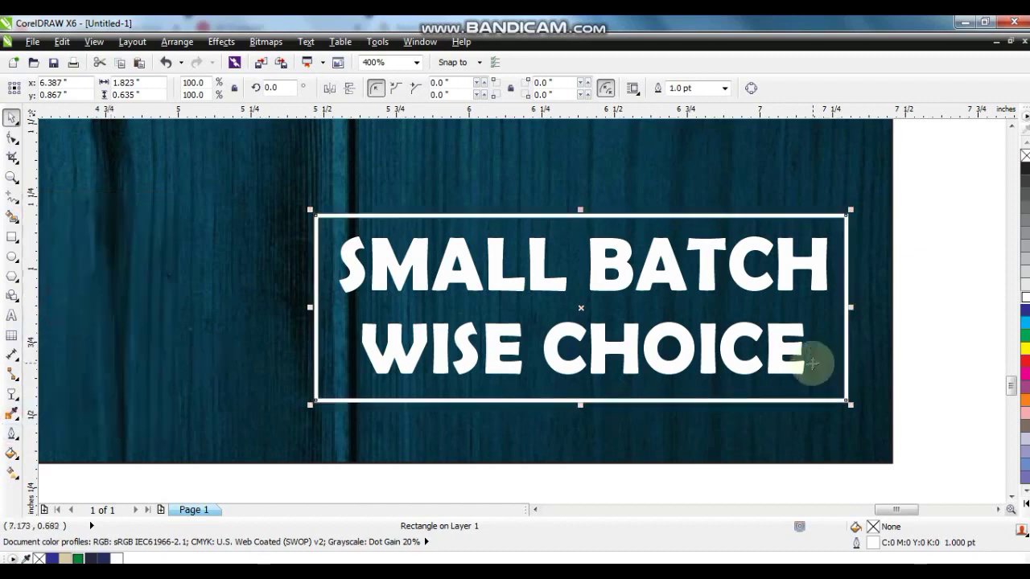
click(857, 430)
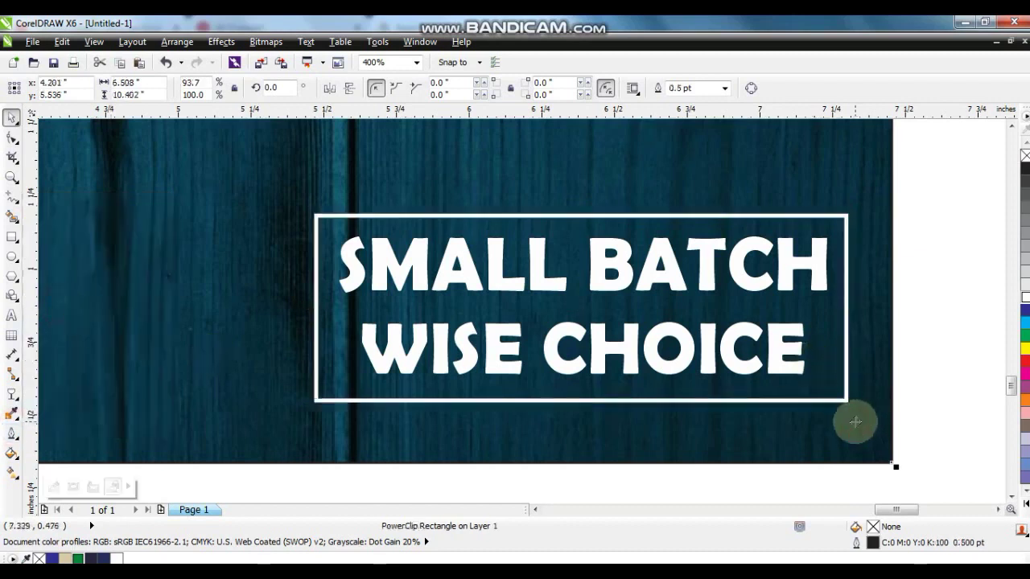
key(F4)
click(827, 415)
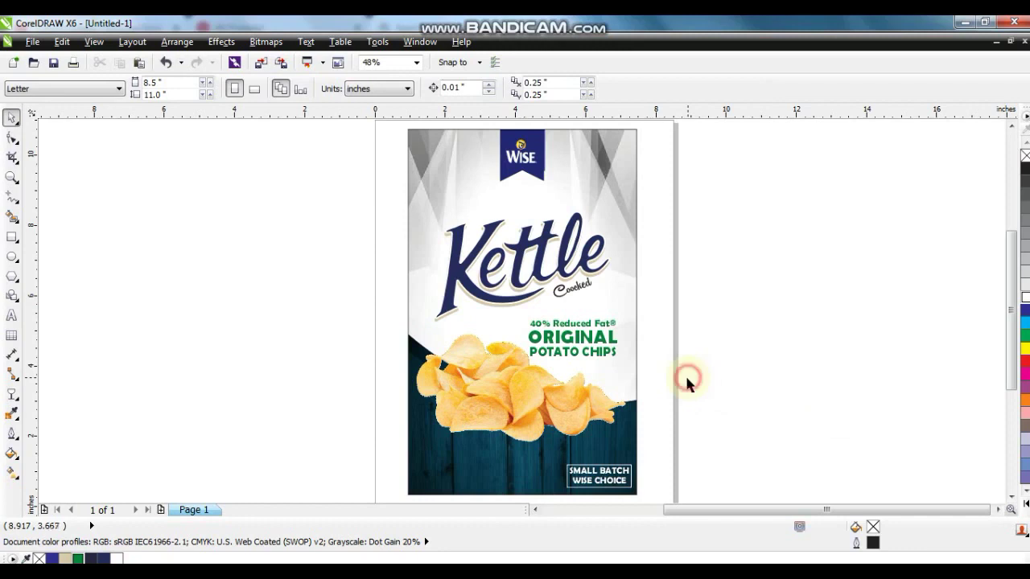
click(411, 207)
click(341, 249)
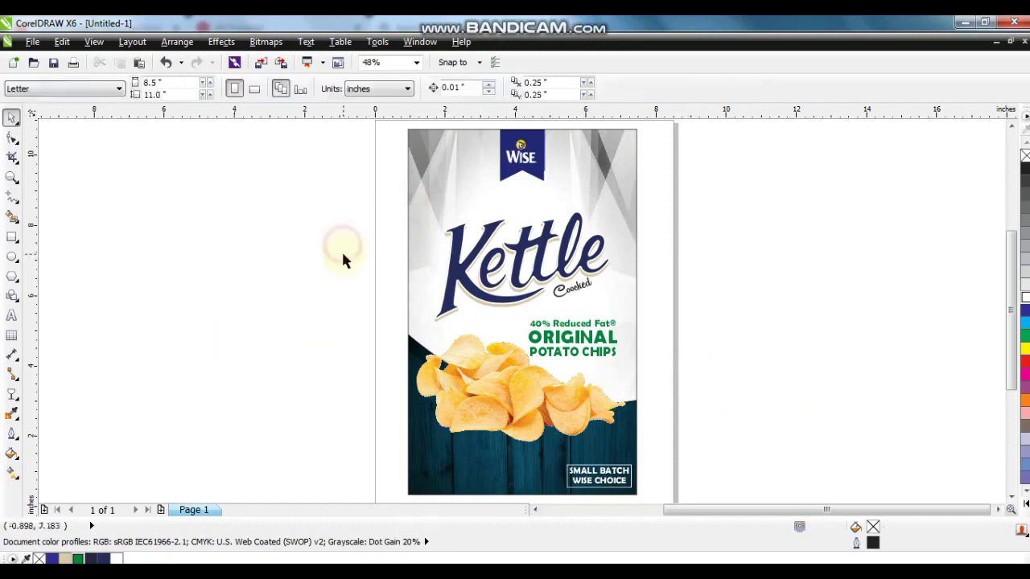
Delete the leftover object beside the page and preview the whole package design full screen
scroll(343, 249, down, 2)
click(103, 276)
key(Delete)
drag(515, 409, 330, 164)
key(shift+F2)
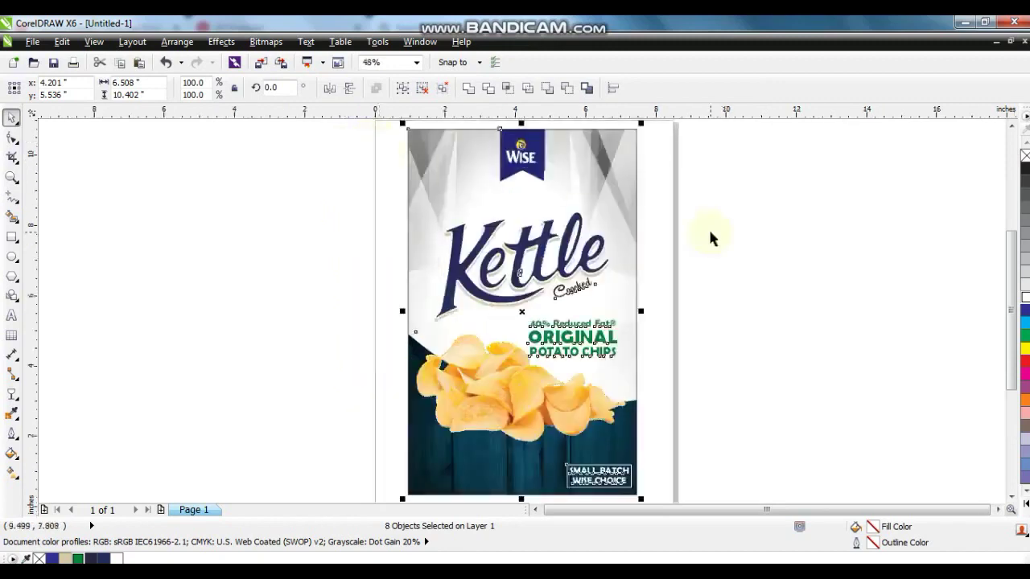
key(F9)
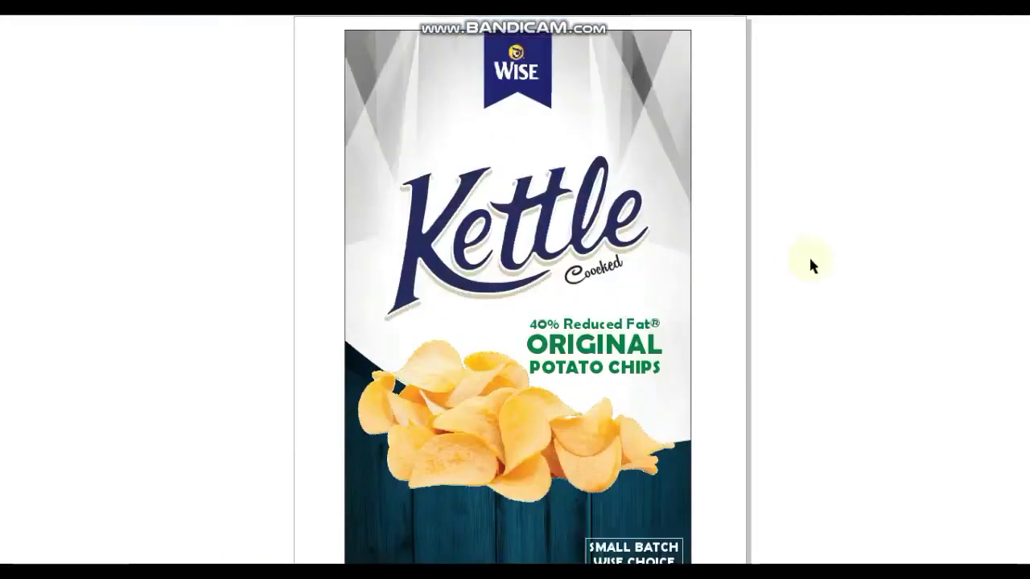
click(809, 255)
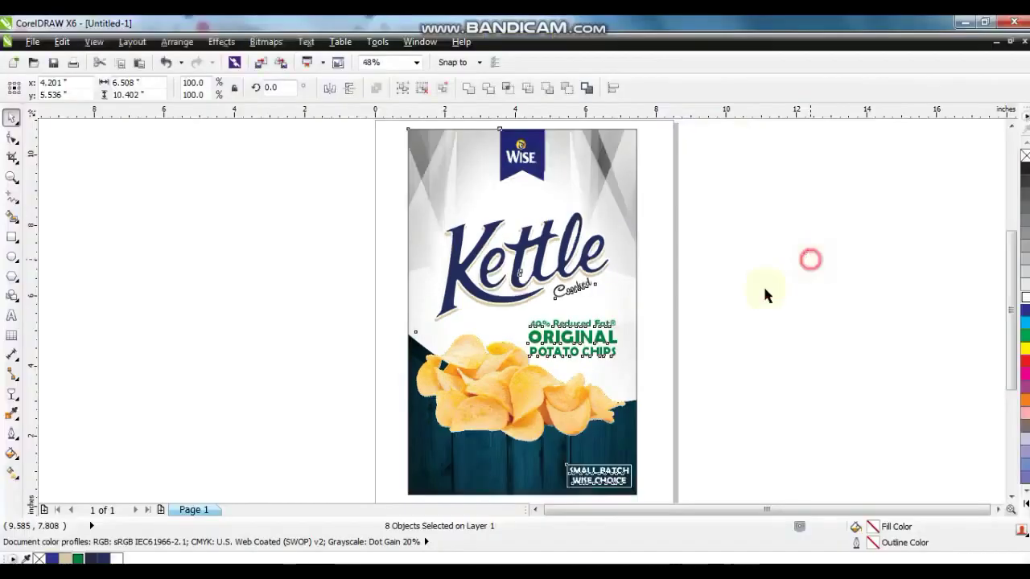
Duplicate the complete package design into the empty area left of the page
scroll(671, 356, down, 2)
drag(599, 293, 338, 292)
scroll(410, 310, up, 2)
click(400, 307)
Open the copied background's PowerClip contents, duplicate the curved wood section and its shadow, and flip the duplicate horizontally and vertically
right_click(429, 197)
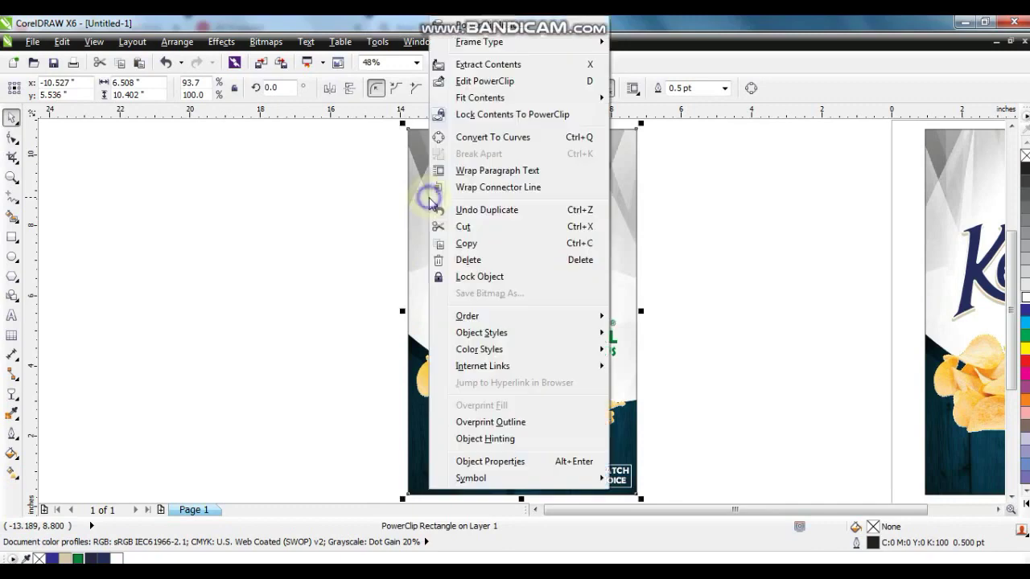
click(454, 80)
click(298, 285)
key(ctrl+a)
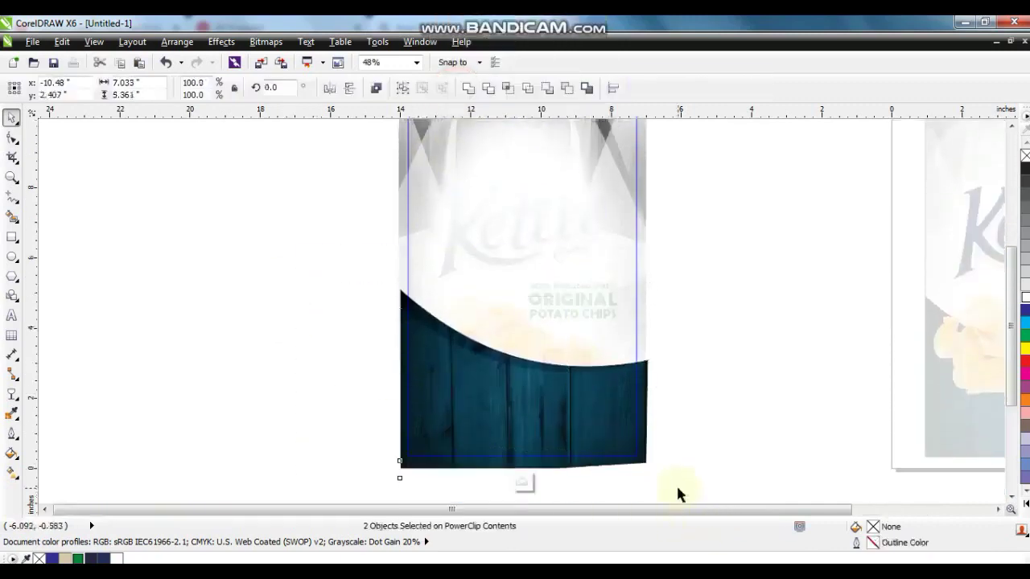
click(329, 87)
click(349, 87)
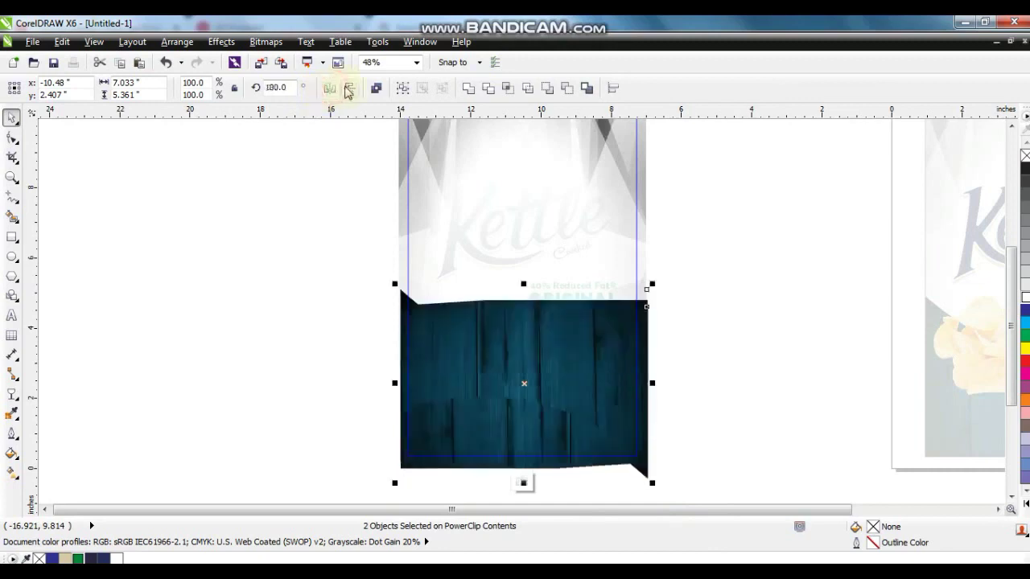
Scale the flipped wood piece to about 76%, rotate it to about 163° over the package's upper right corner, and finish editing the PowerClip
click(527, 360)
scroll(527, 359, down, 2)
drag(527, 359, 526, 261)
drag(457, 316, 520, 237)
click(569, 238)
drag(593, 208, 619, 184)
click(601, 227)
mouse_move(593, 231)
mouse_down()
mouse_move(597, 220)
mouse_move(596, 241)
mouse_up()
drag(651, 453, 391, 172)
scroll(573, 208, up, 1)
right_click(573, 181)
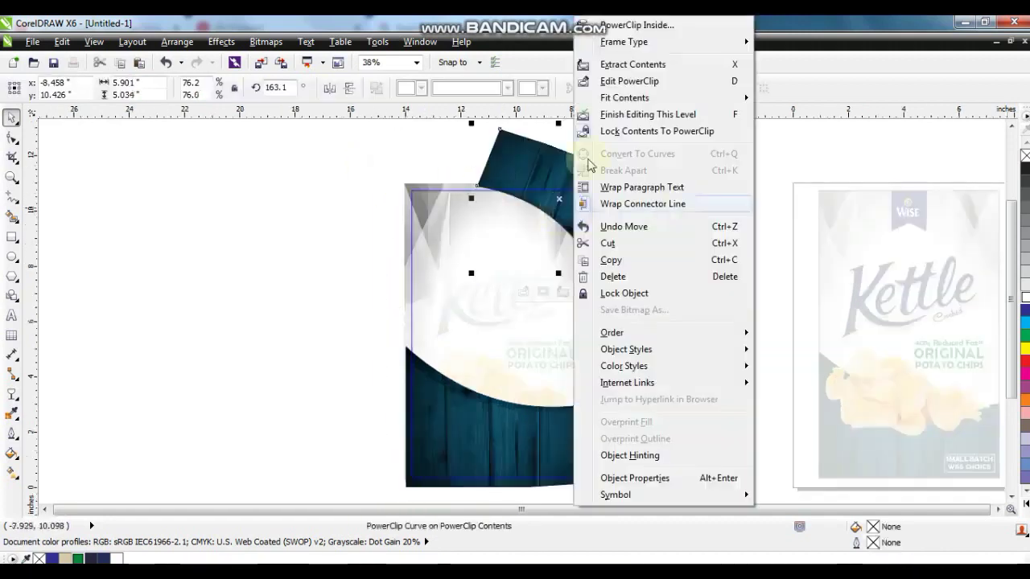
click(608, 118)
click(647, 178)
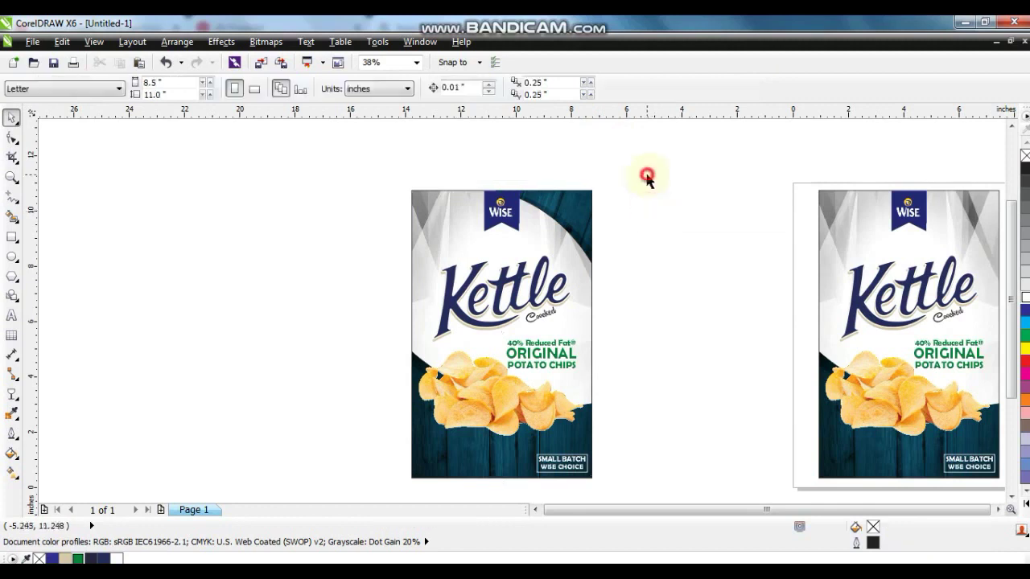
Duplicate the package with the wood corner and place the copy directly to its left
drag(629, 176, 475, 266)
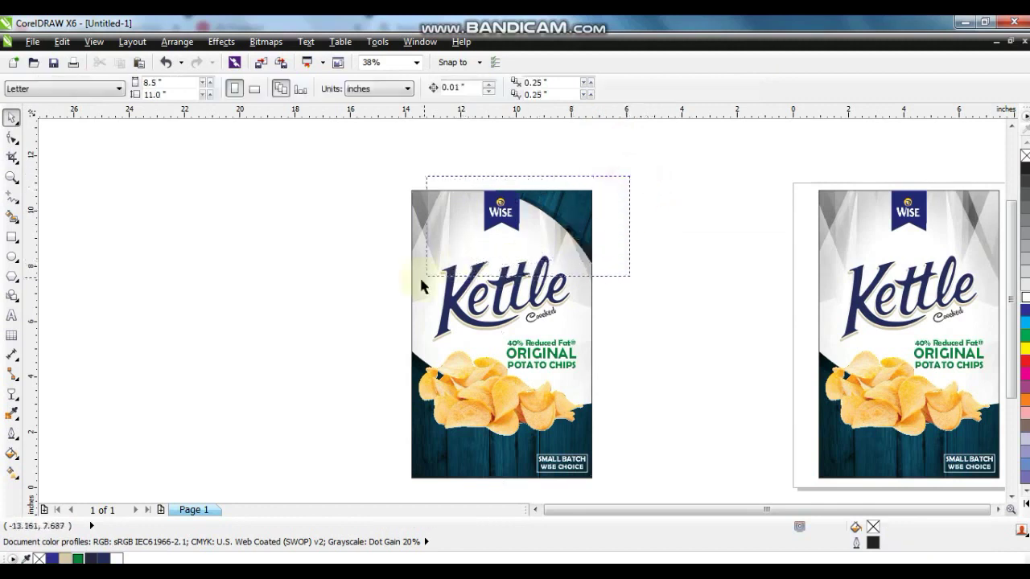
drag(359, 421, 355, 437)
drag(345, 150, 617, 489)
drag(575, 315, 371, 315)
right_click(370, 314)
click(418, 201)
Open the new copy's PowerClip contents and rotate the upper wood piece and its shadow to about 177°
right_click(361, 239)
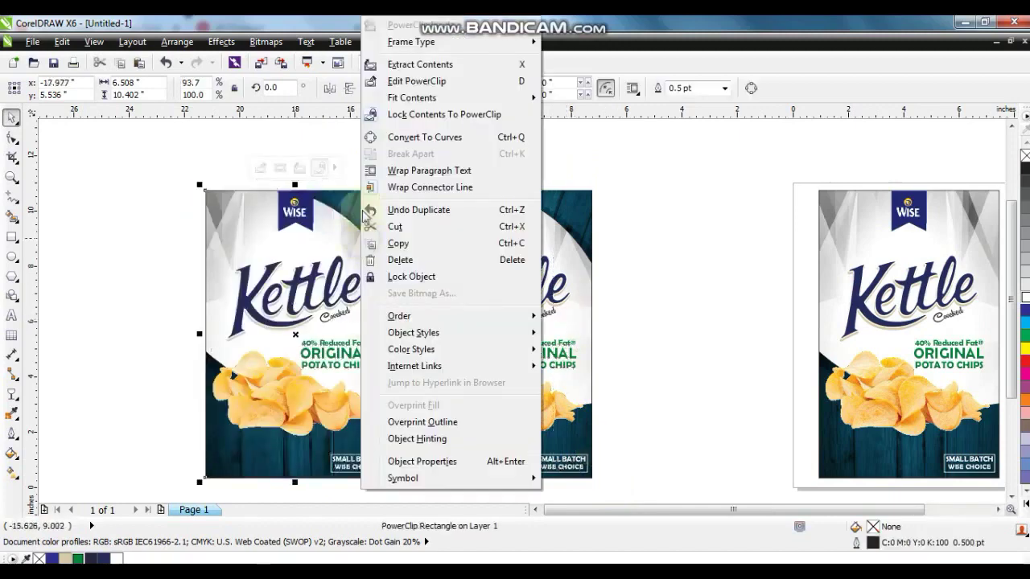
click(394, 82)
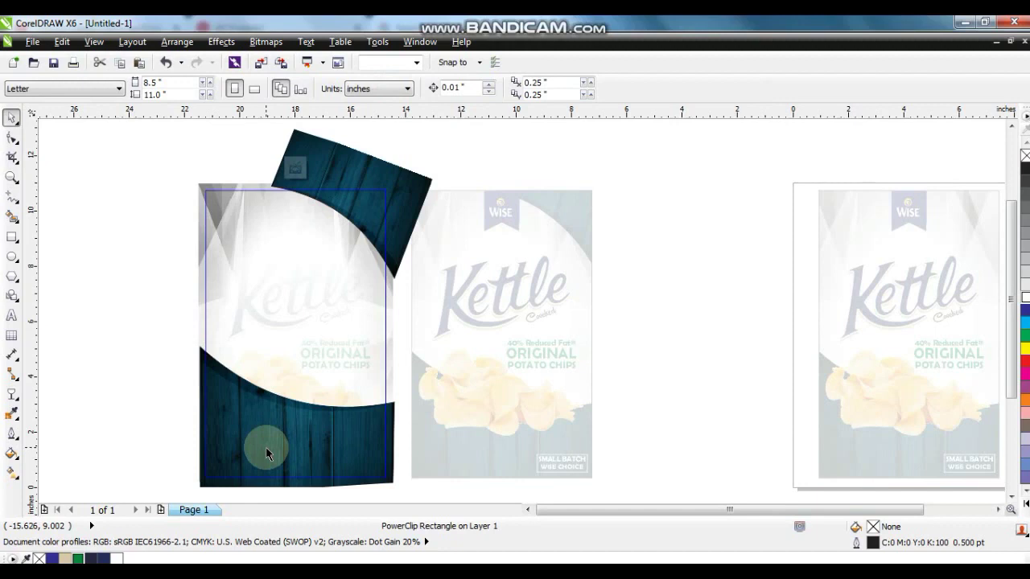
click(248, 430)
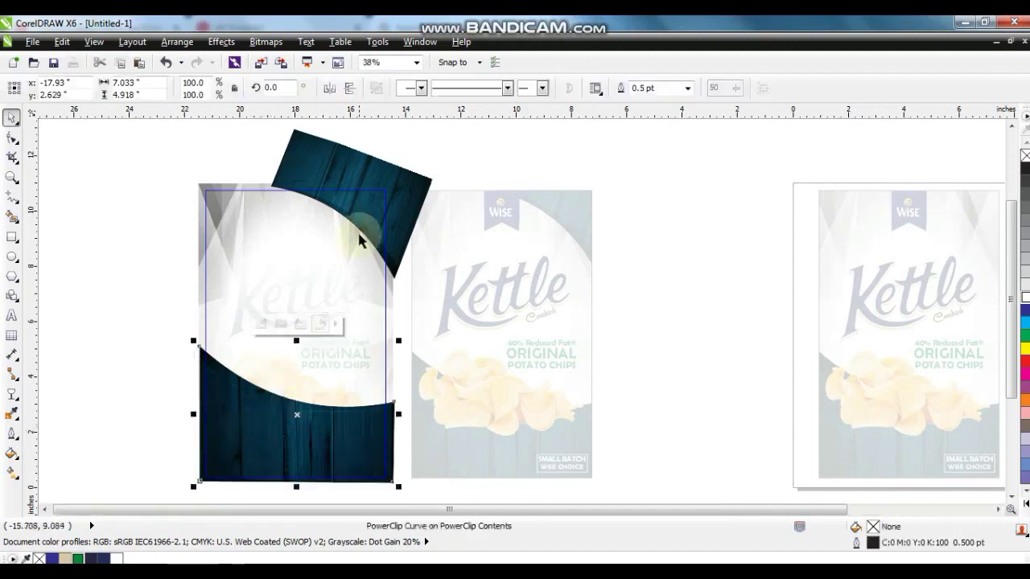
click(522, 147)
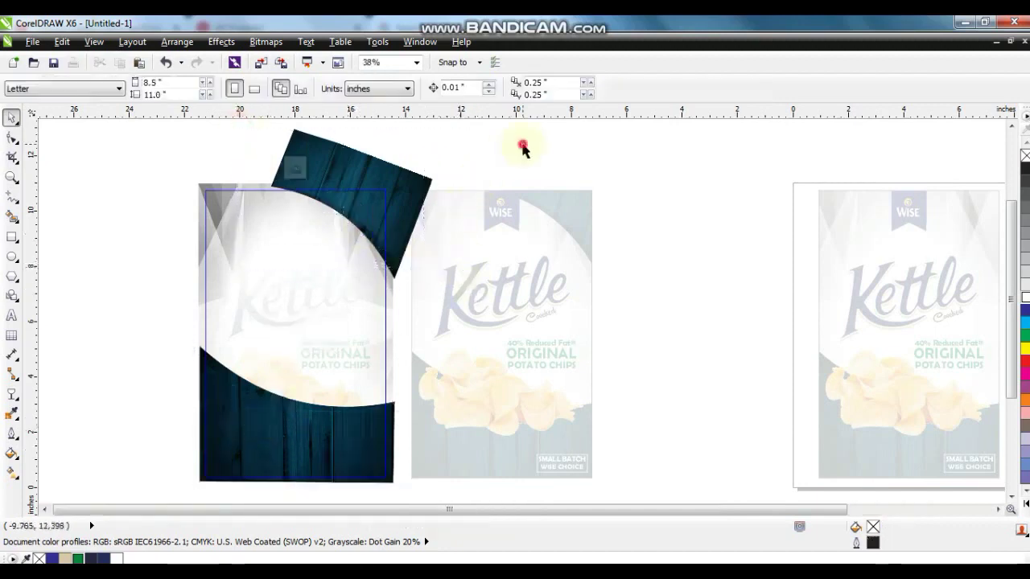
click(1011, 129)
drag(584, 142, 149, 354)
click(386, 250)
drag(438, 322, 435, 281)
click(375, 212)
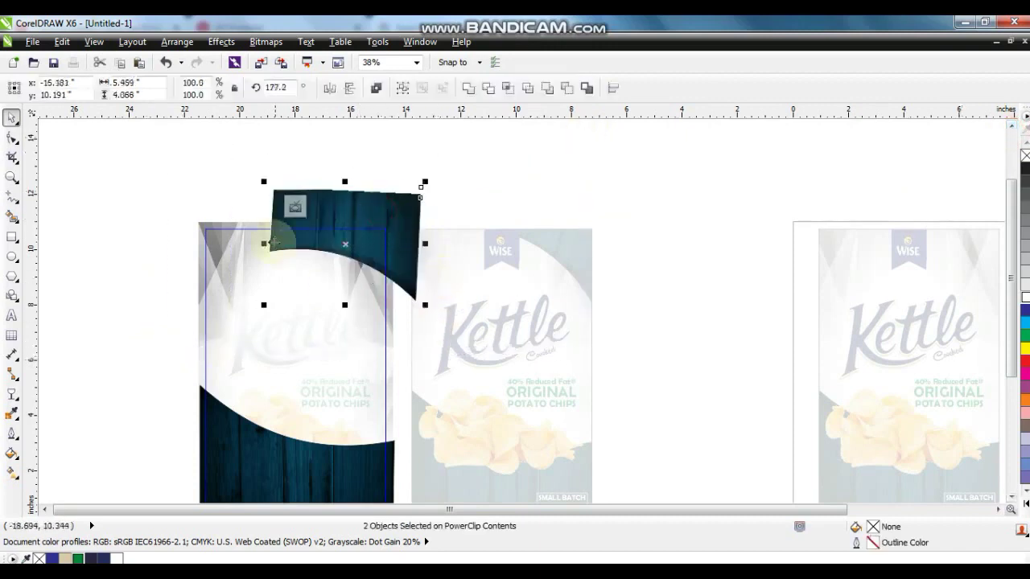
Stretch the upper wood piece to about 8.42 inches wide, skew its right side slightly upward, and finish editing the PowerClip
drag(263, 245, 181, 246)
click(405, 273)
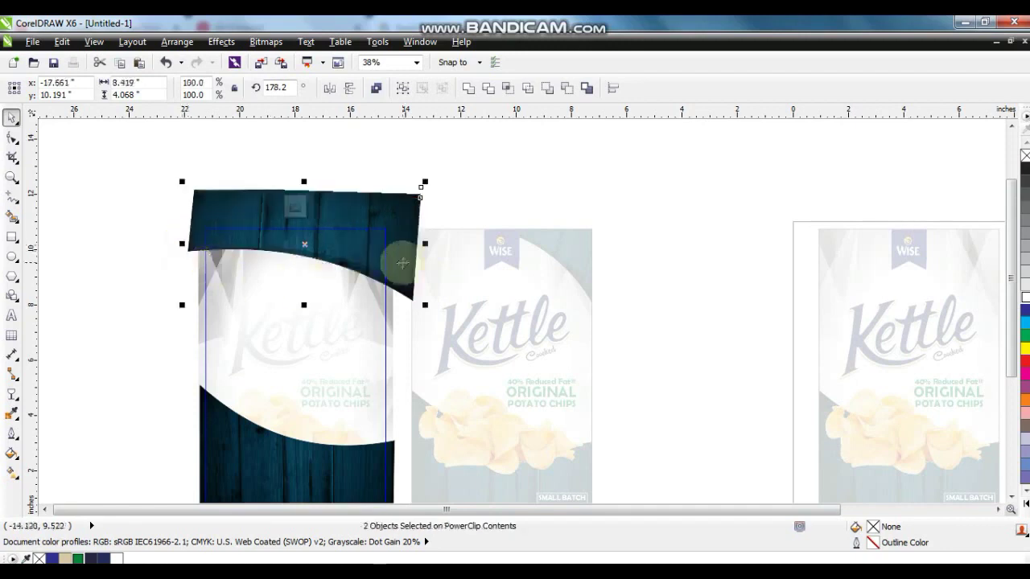
drag(427, 239, 425, 234)
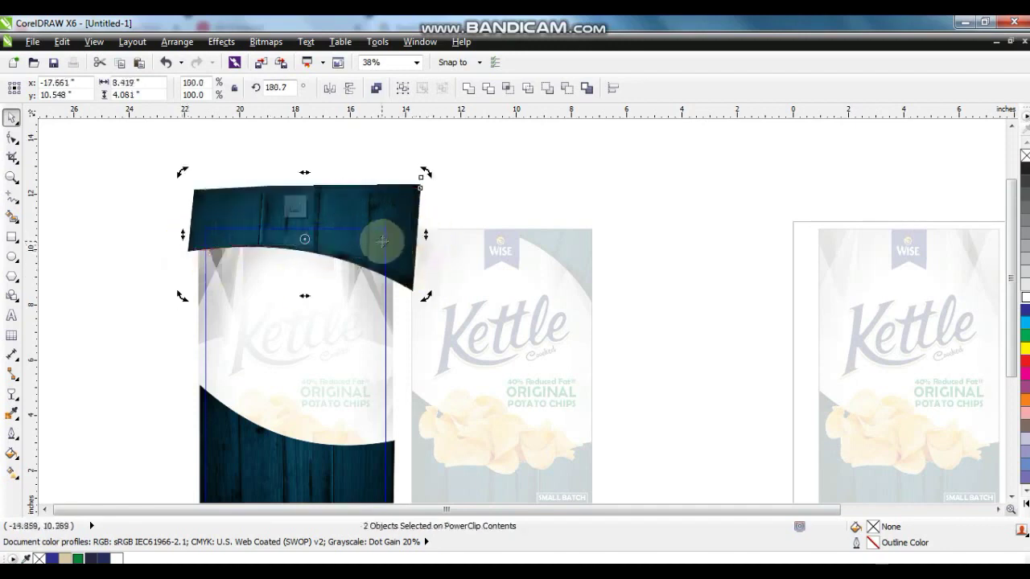
right_click(372, 248)
click(419, 64)
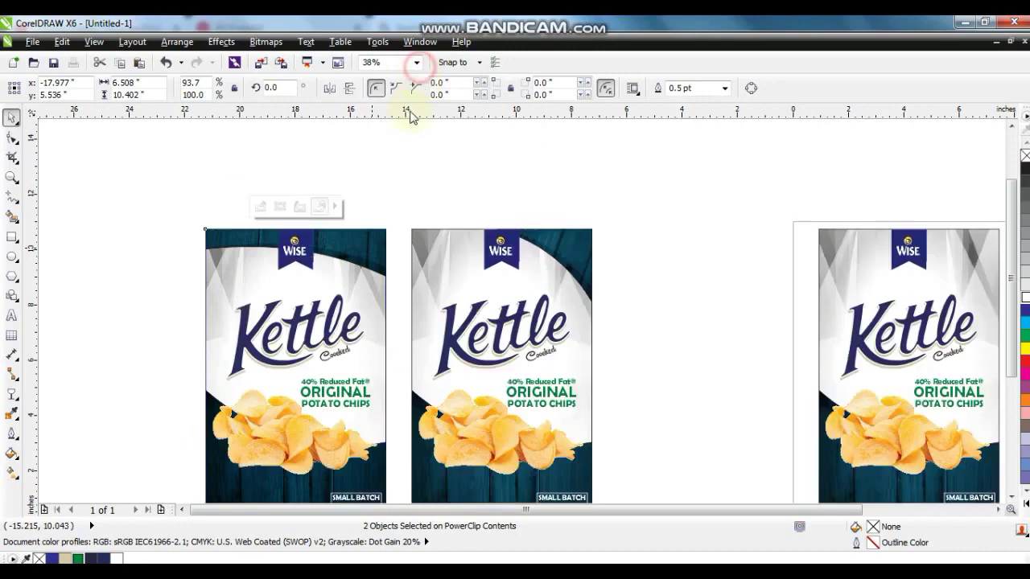
click(391, 137)
click(375, 272)
Arrange the three package designs in a spaced row left of the page
scroll(375, 272, down, 2)
drag(255, 227, 461, 406)
drag(444, 367, 547, 363)
drag(706, 423, 331, 201)
drag(531, 285, 389, 281)
scroll(391, 285, up, 3)
click(115, 303)
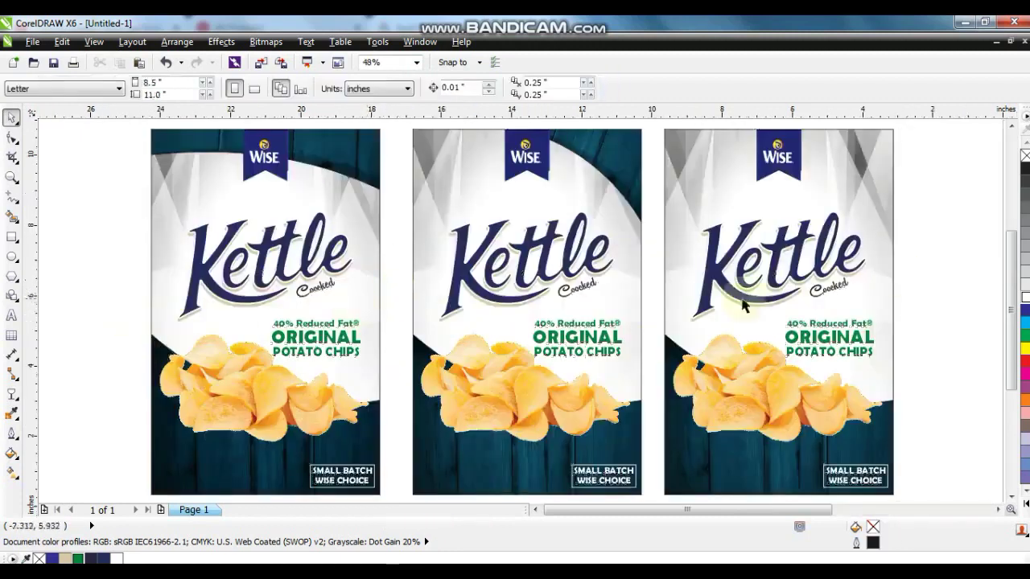
Duplicate the package without the upper wood piece and place the copy at the left end of the row
scroll(712, 330, down, 2)
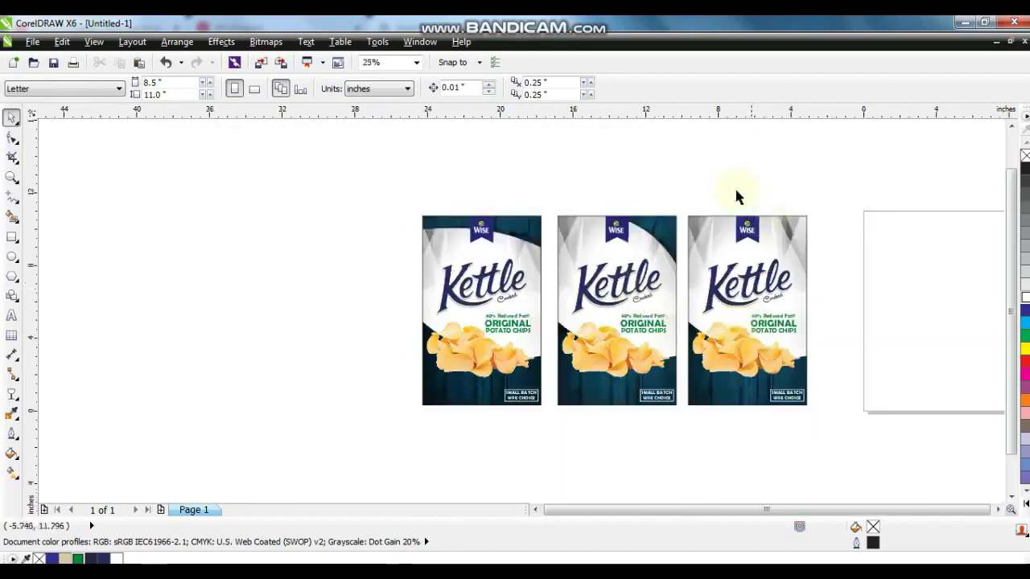
drag(680, 180, 391, 379)
key(Escape)
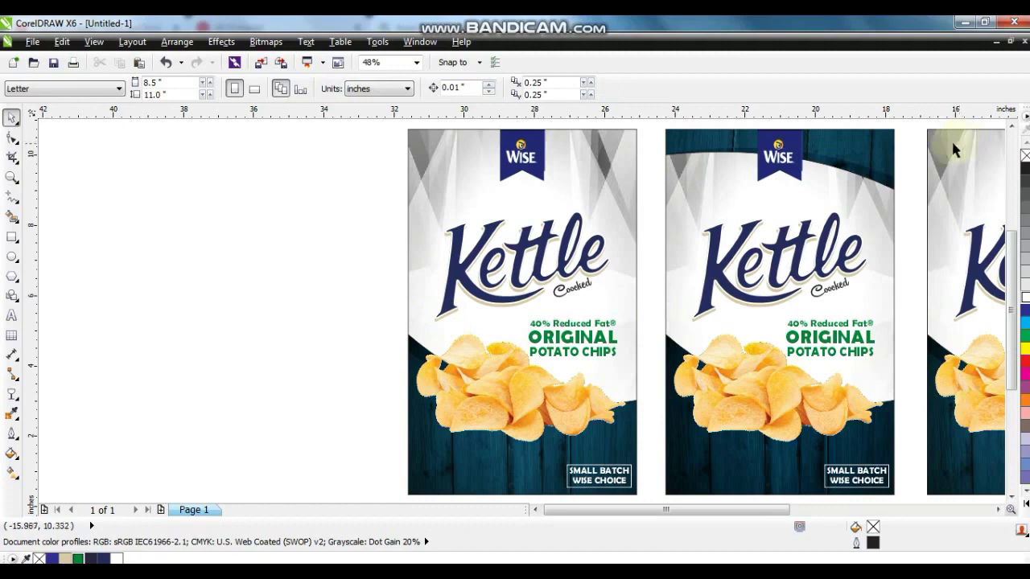
Draw a rectangle about 7.01 by 2.48 inches across the leftmost package's top, convert it to curves and bend its lower edge upward
click(12, 237)
drag(397, 124, 644, 212)
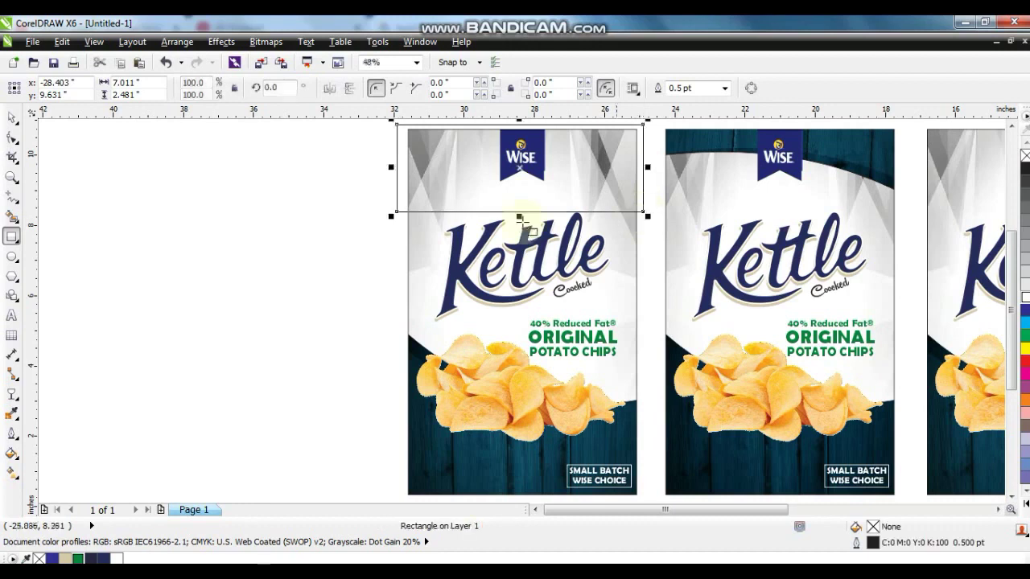
click(12, 140)
key(ctrl+q)
drag(517, 210, 520, 185)
Give the arched top shape a dark maroon uniform fill
click(12, 454)
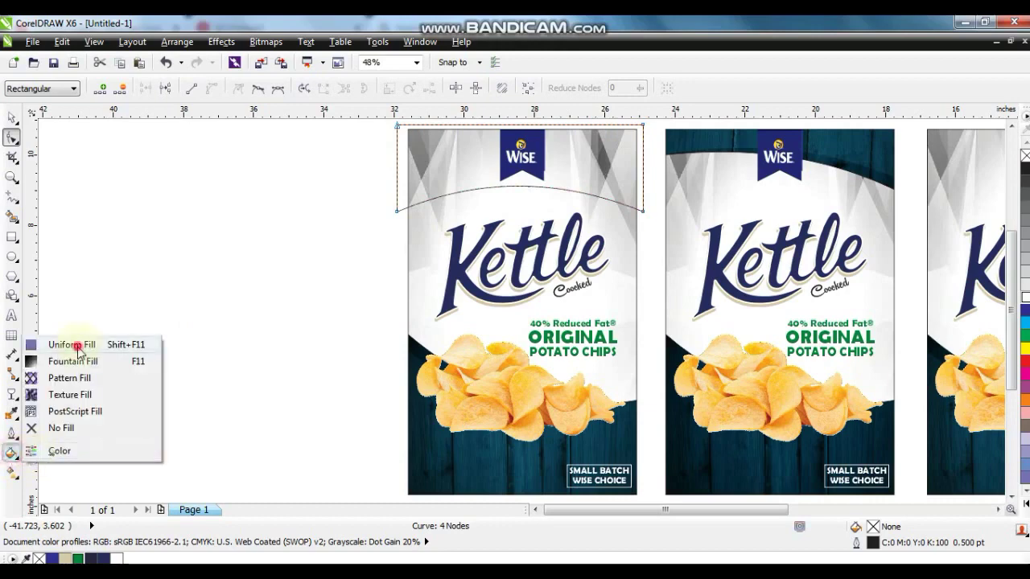
click(77, 346)
click(389, 181)
click(535, 396)
click(510, 319)
click(529, 419)
Apply a linear fountain fill to the arched shape, running from dark maroon at the top to red at the lower edge
key(g)
drag(515, 130, 515, 193)
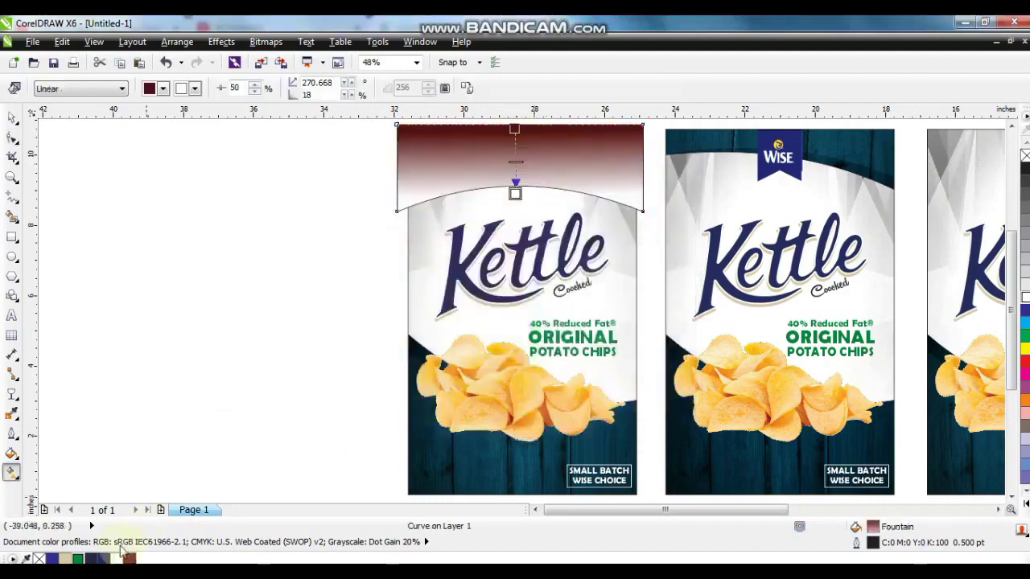
drag(1020, 356, 1020, 273)
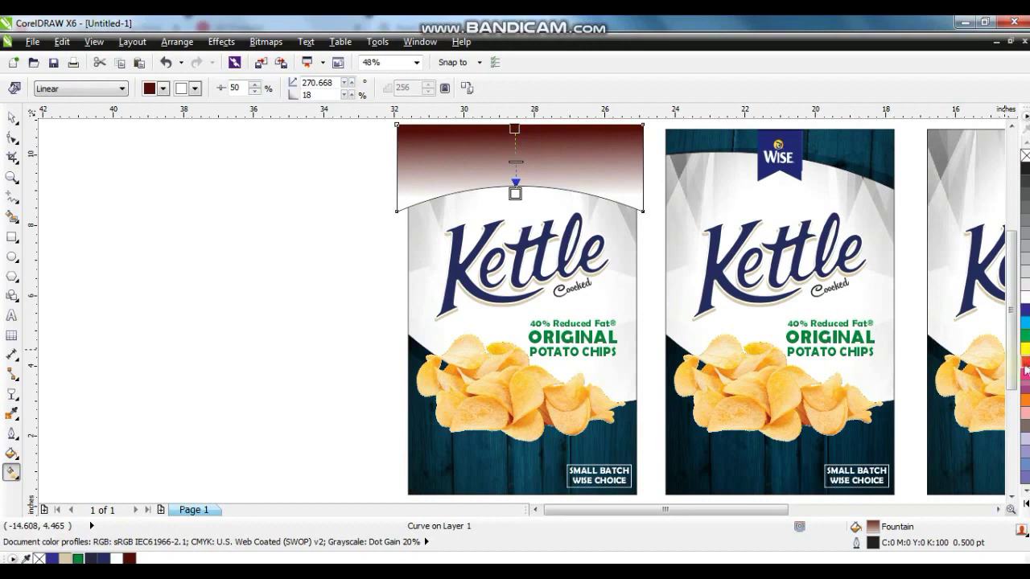
drag(507, 197, 512, 206)
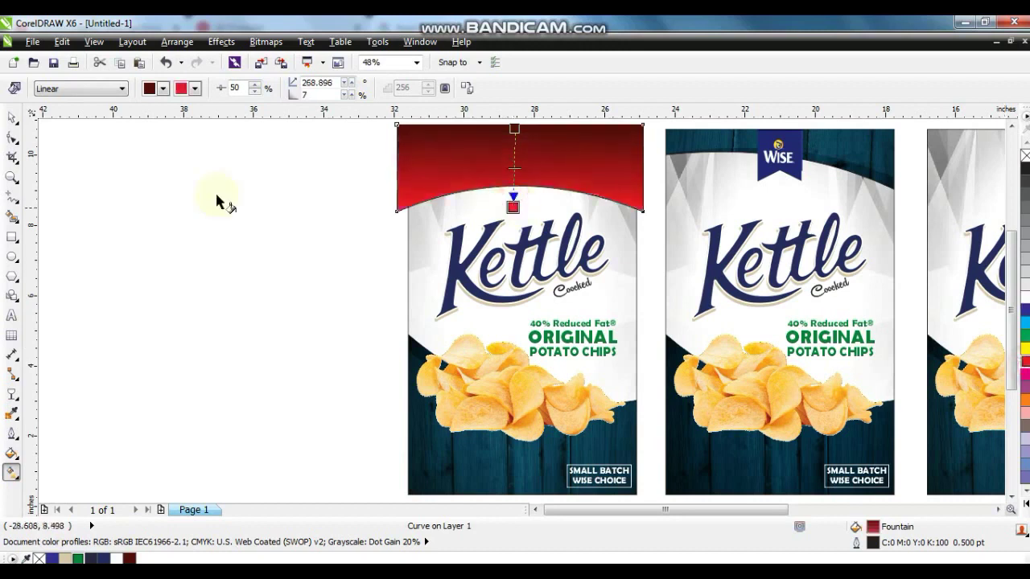
Remove the arched shape's outline and add a solid red duplicate about 0.15 inches lower, showing as a band along its lower edge
click(11, 120)
right_click(1024, 155)
drag(555, 161, 555, 166)
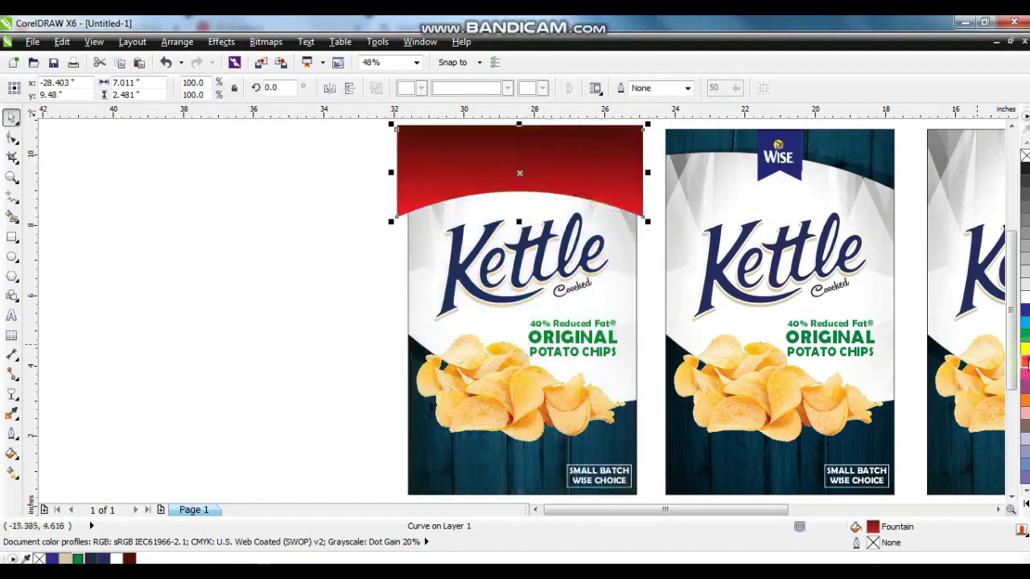
click(1025, 361)
PowerClip the gradient shape and its red duplicate inside the leftmost package's background rectangle
shift+click(594, 176)
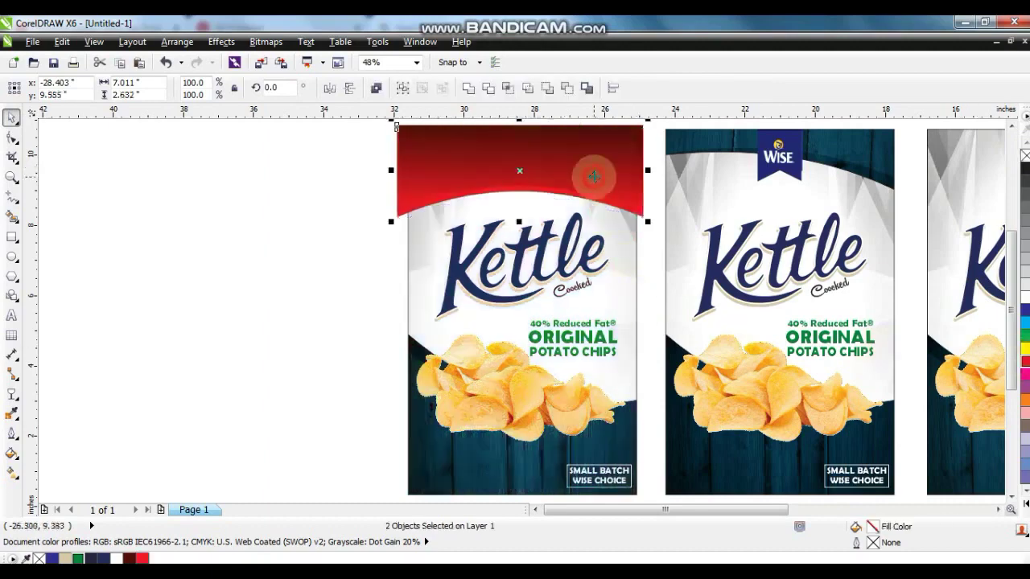
right_click(594, 176)
click(636, 186)
click(620, 248)
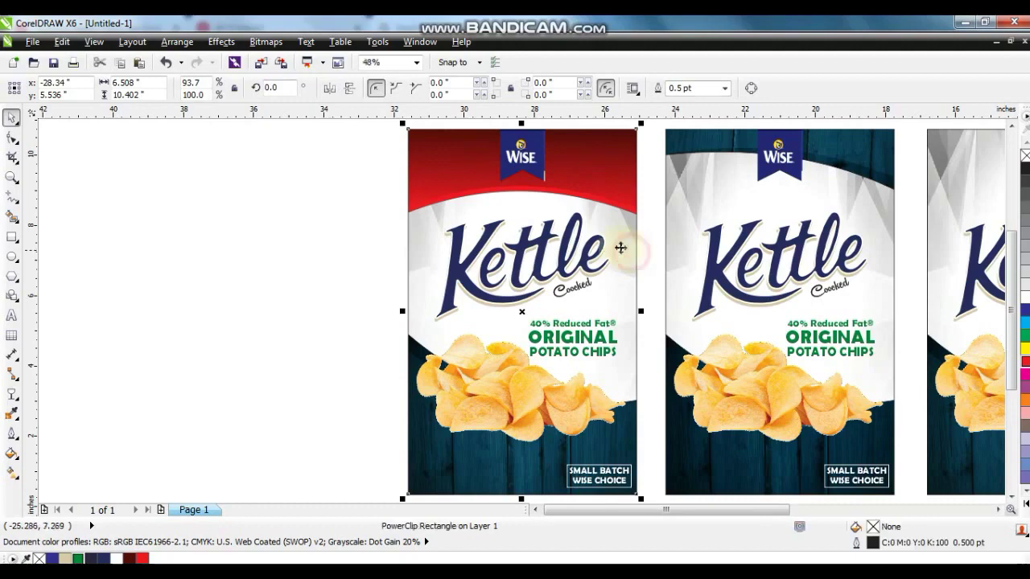
click(349, 194)
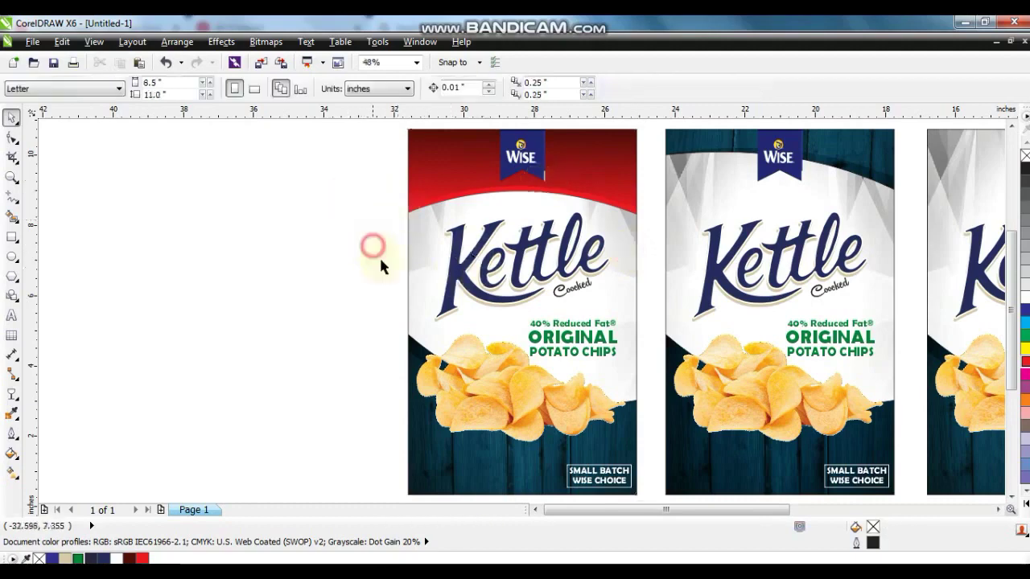
Select all four package designs, fit them in the view and preview them full screen
scroll(370, 247, down, 2)
scroll(480, 315, down, 2)
drag(395, 234, 765, 390)
key(shift+F2)
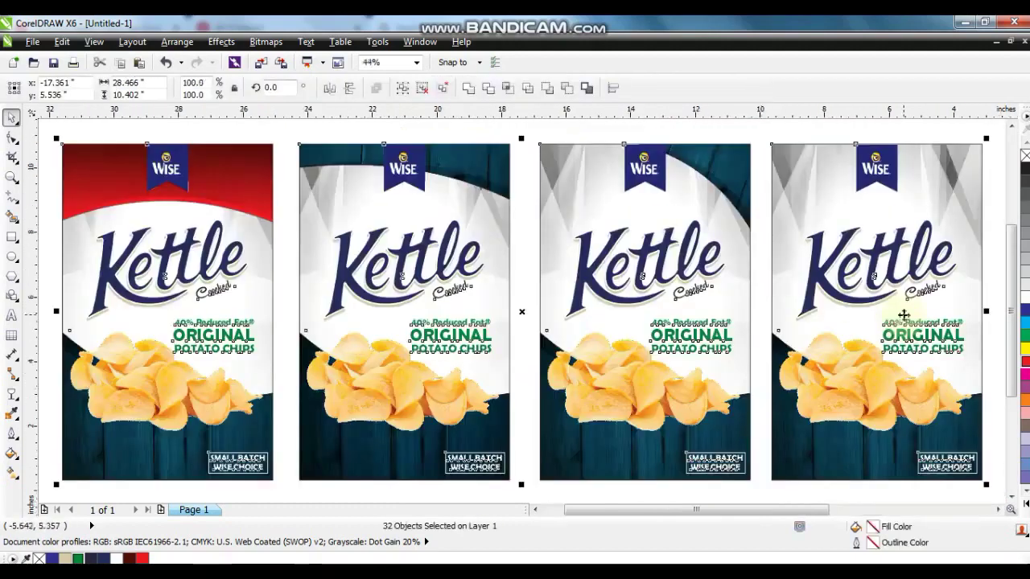
key(F9)
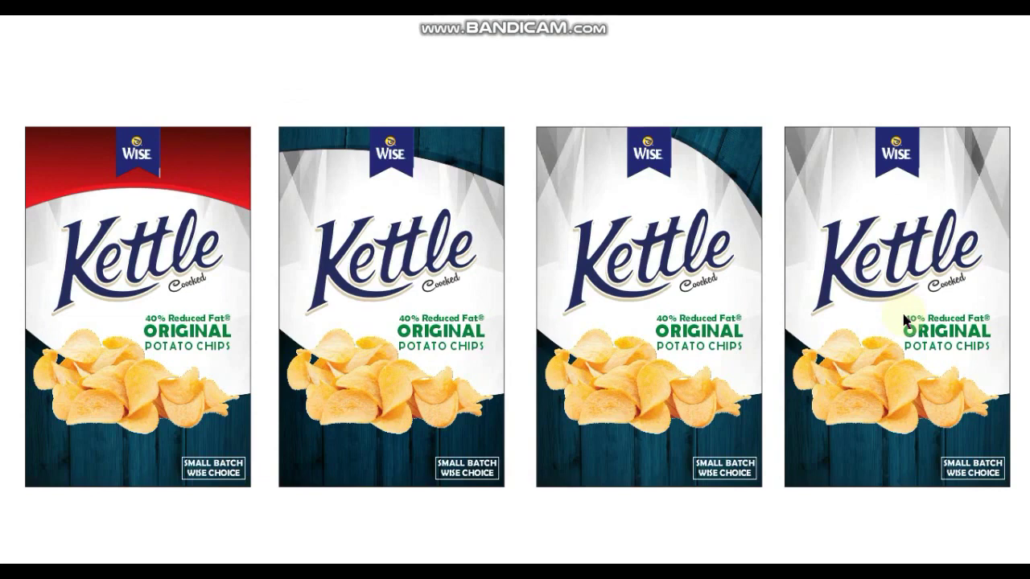
click(741, 526)
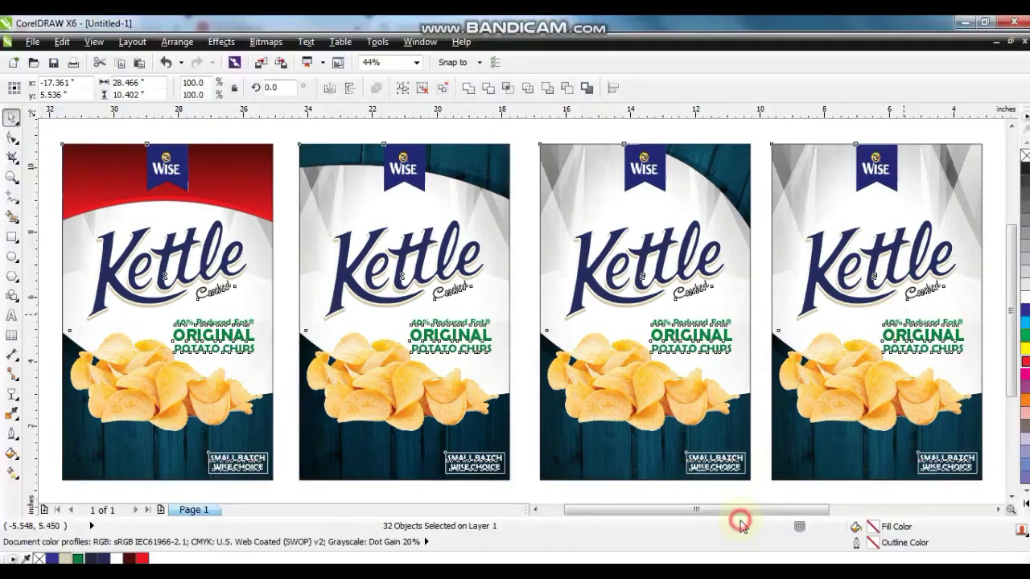